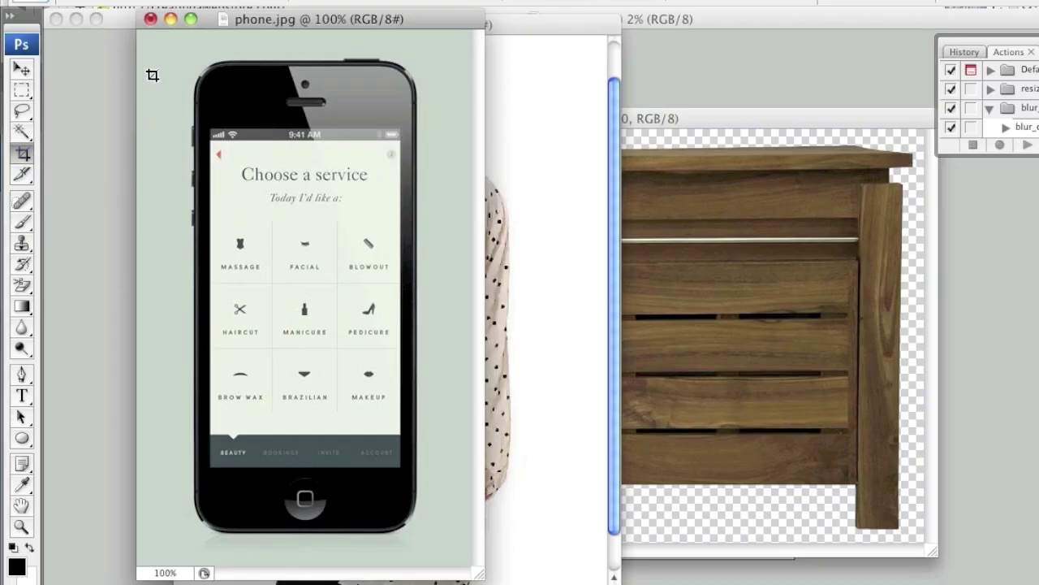
- Crop the phone photo to frame only the phone image, trimming the top and bottom margins
drag(140, 58, 462, 276)
key(Escape)
drag(491, 538, 487, 539)
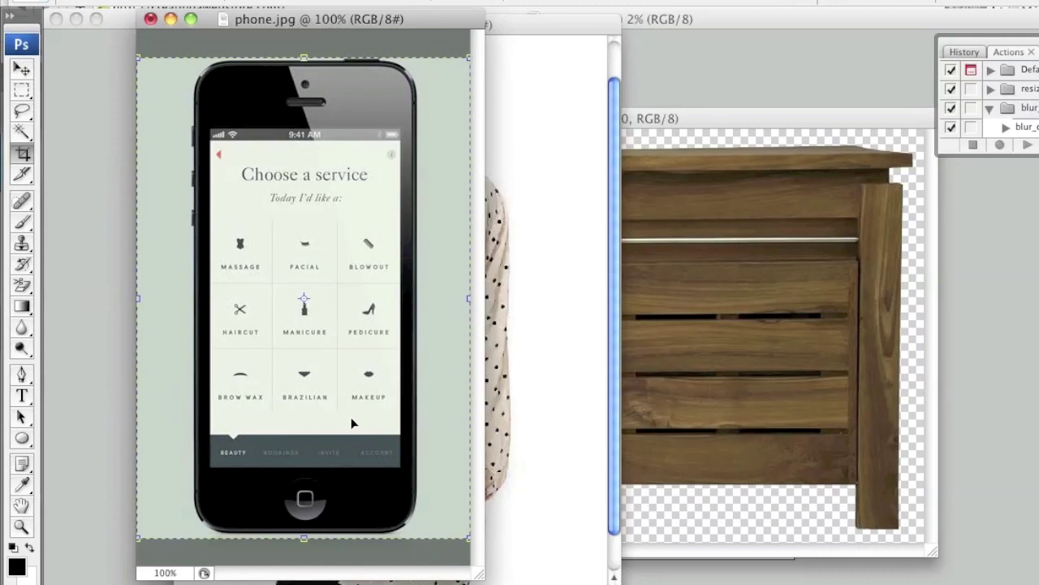
key(Return)
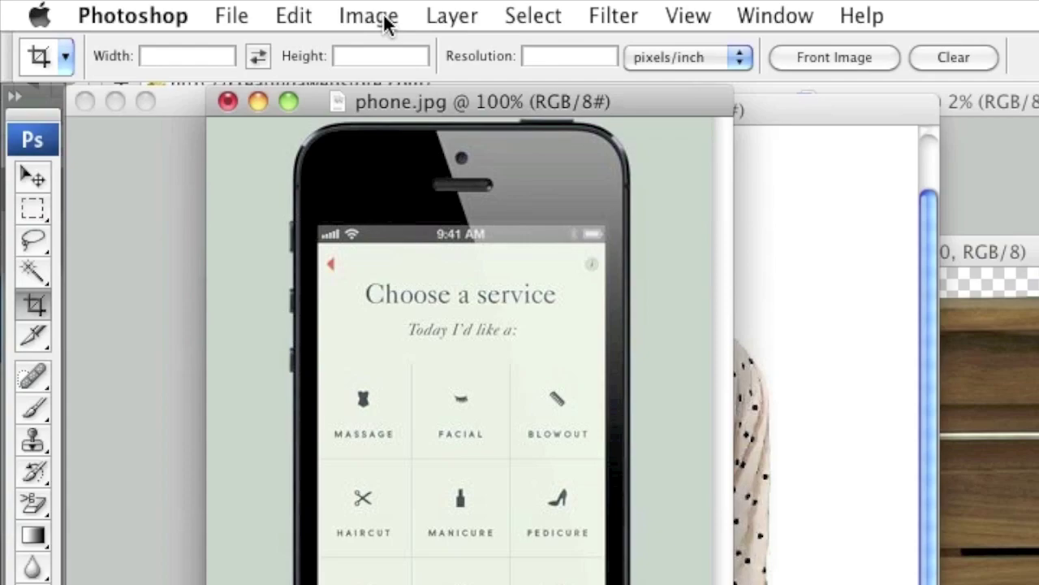
- Resize phone.jpg proportionally from 350 × 504 to 1042 × 1500 pixels, keeping bicubic resampling
click(250, 0)
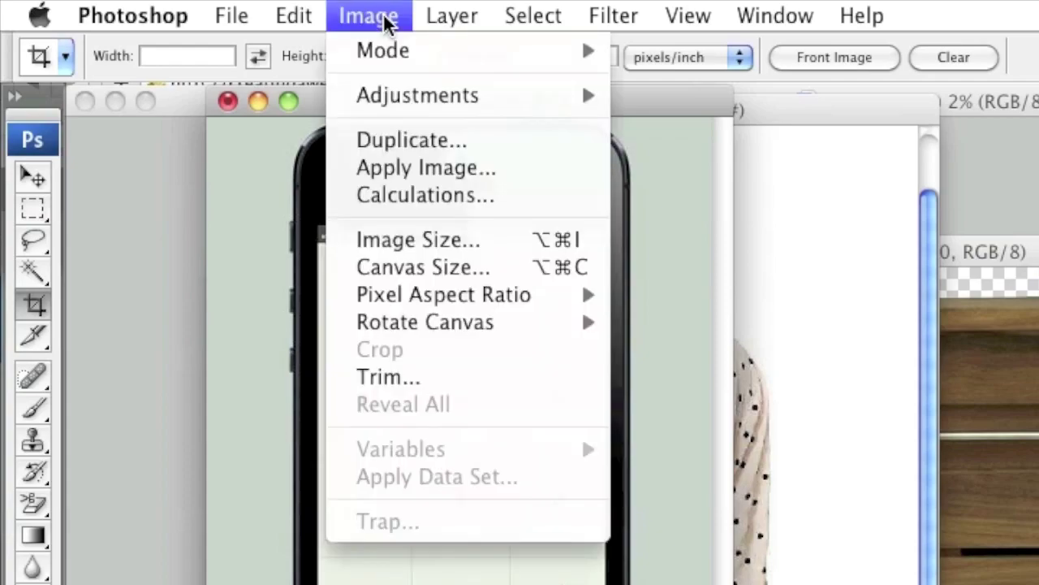
click(428, 242)
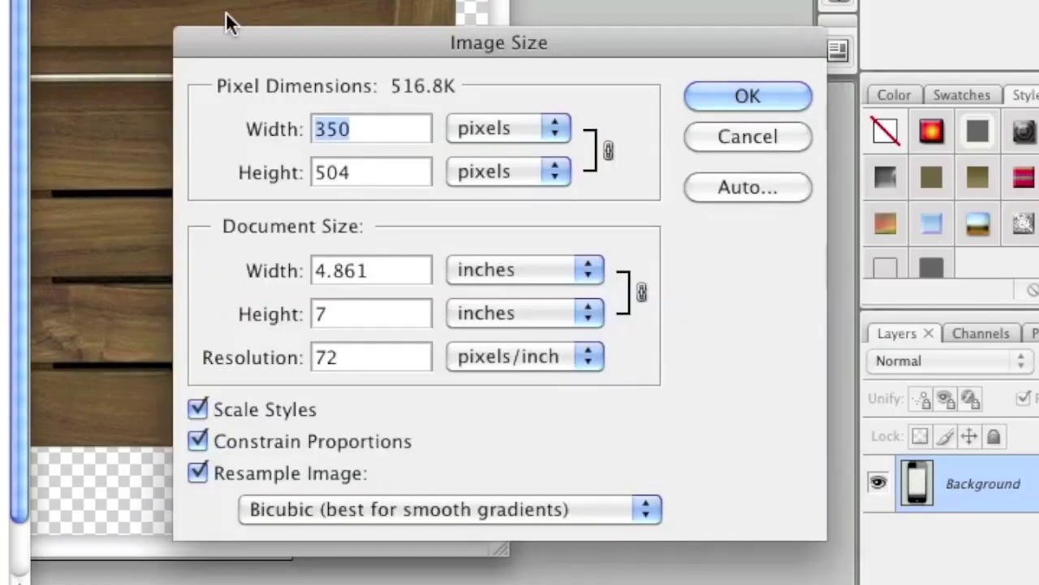
click(381, 171)
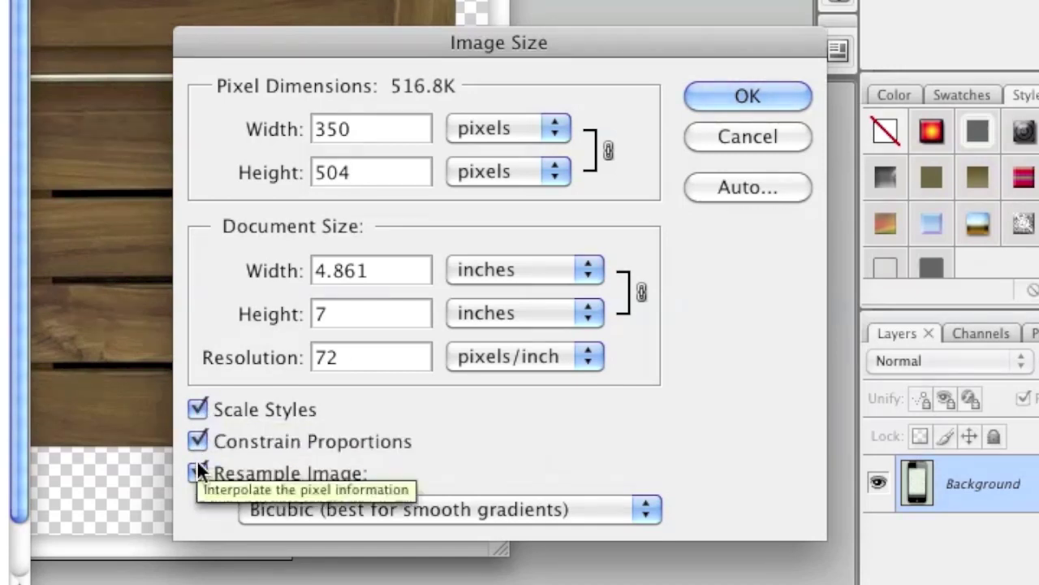
click(470, 509)
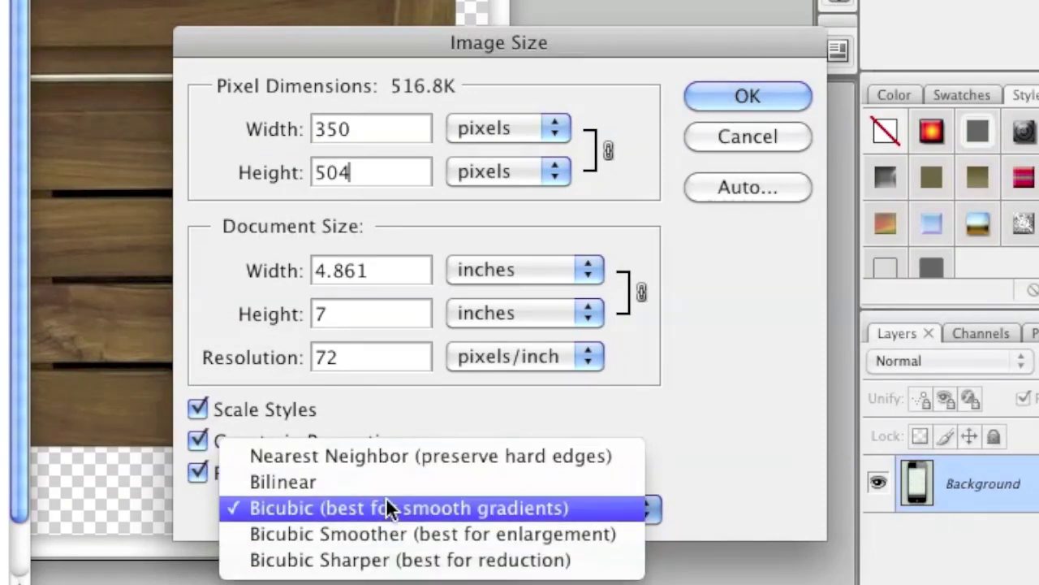
click(221, 333)
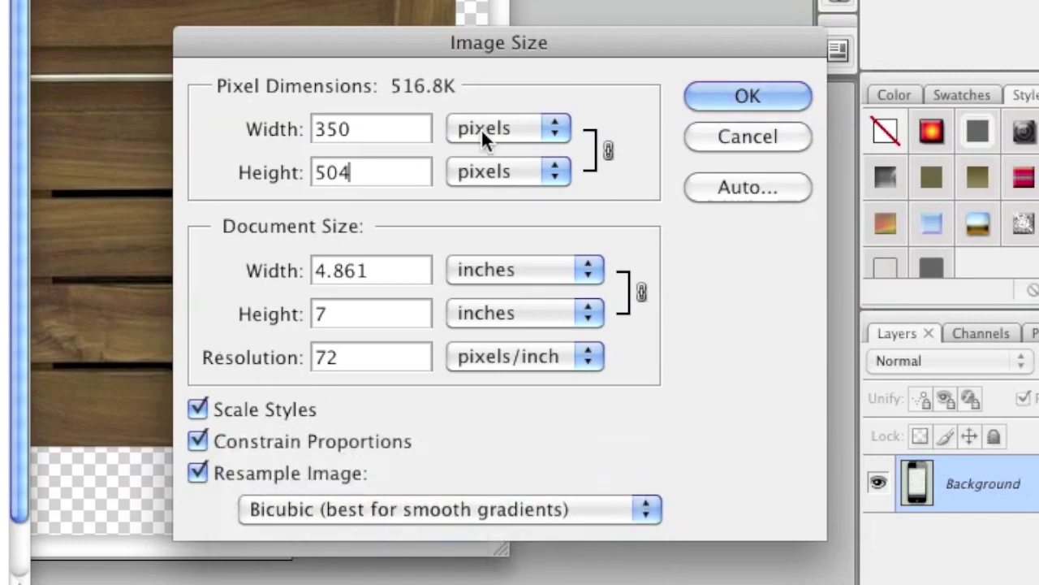
click(483, 131)
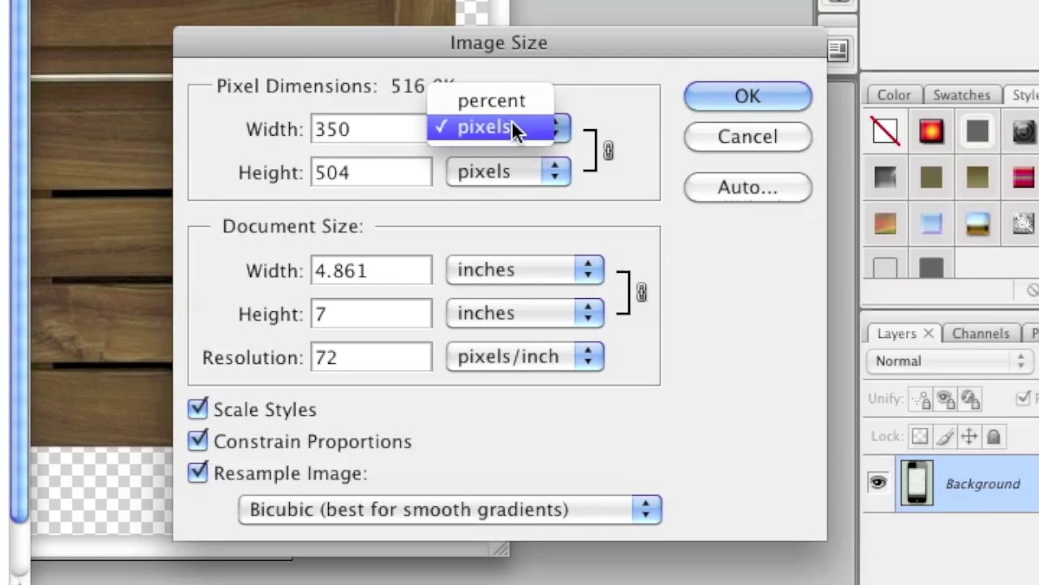
click(511, 128)
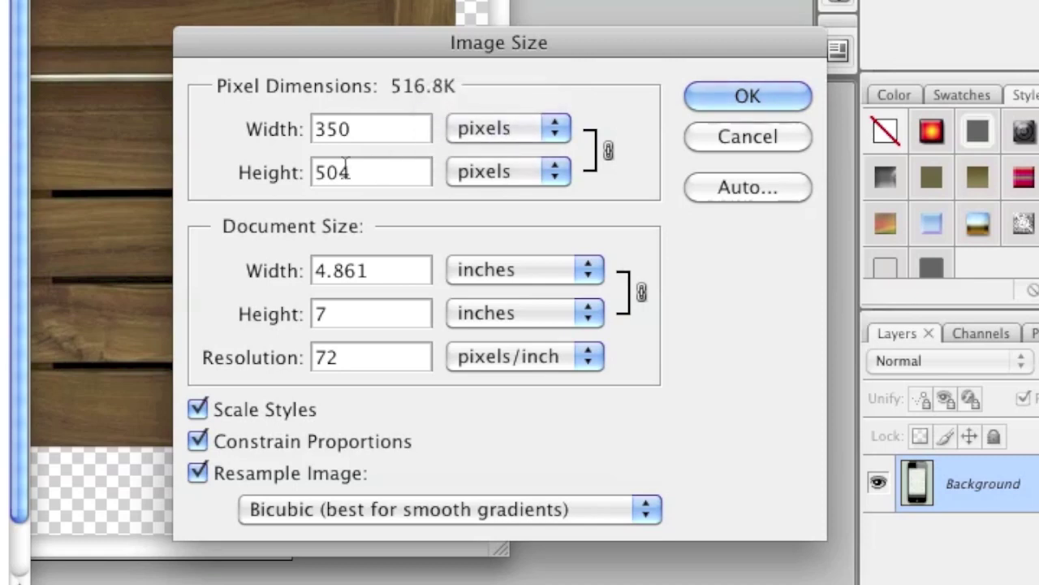
click(283, 171)
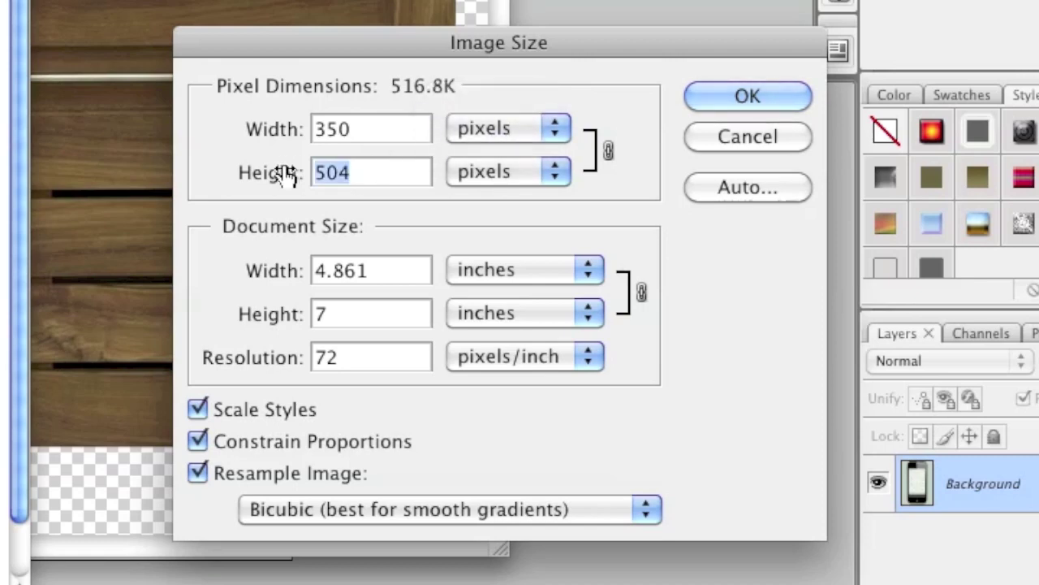
text(1500)
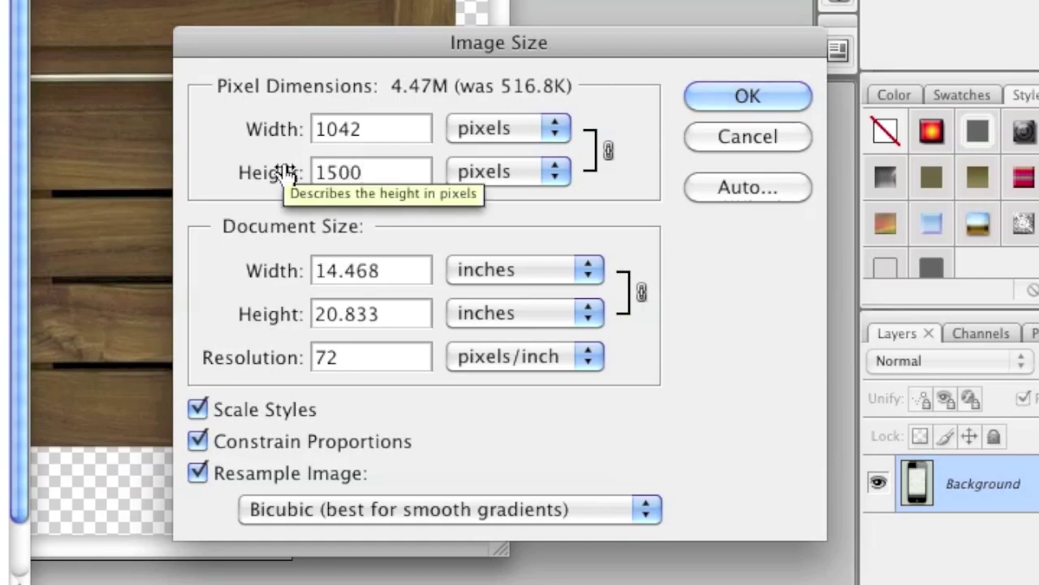
click(725, 94)
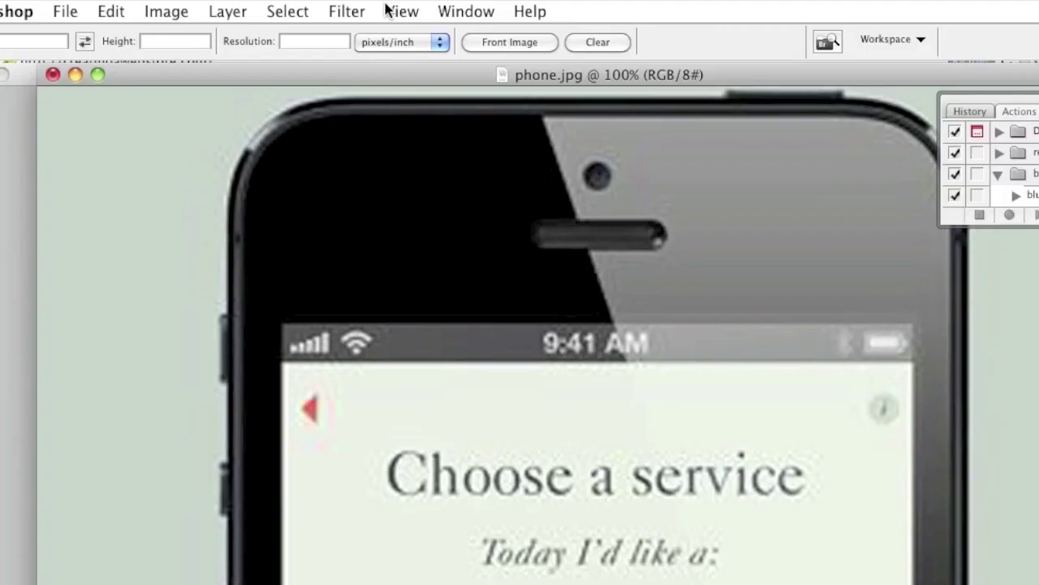
- Zoom to 33.3% and set phone.jpg's canvas to 1500 × 1500 pixels, starting a custom extension colour
click(346, 0)
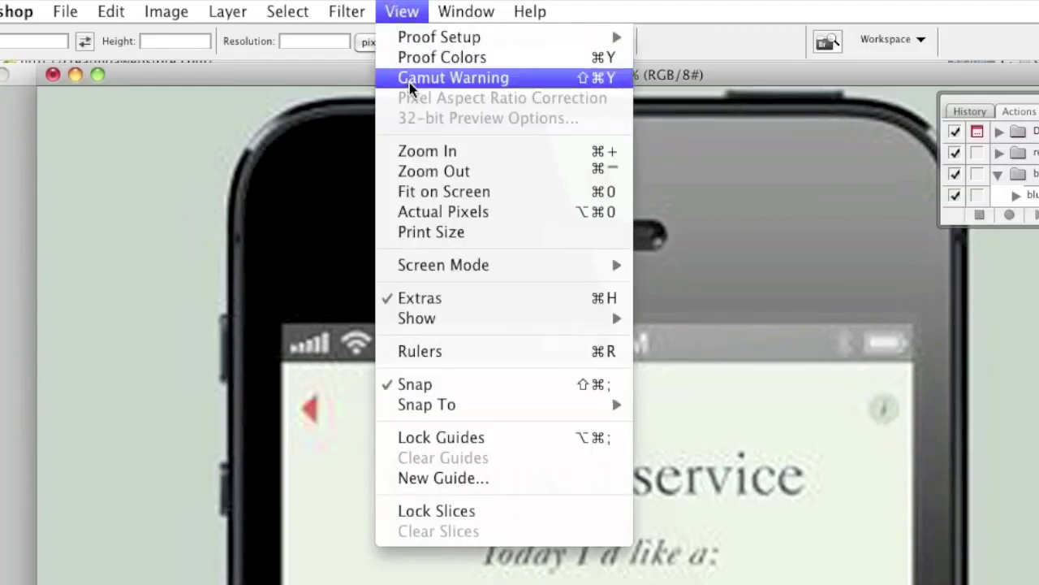
click(426, 169)
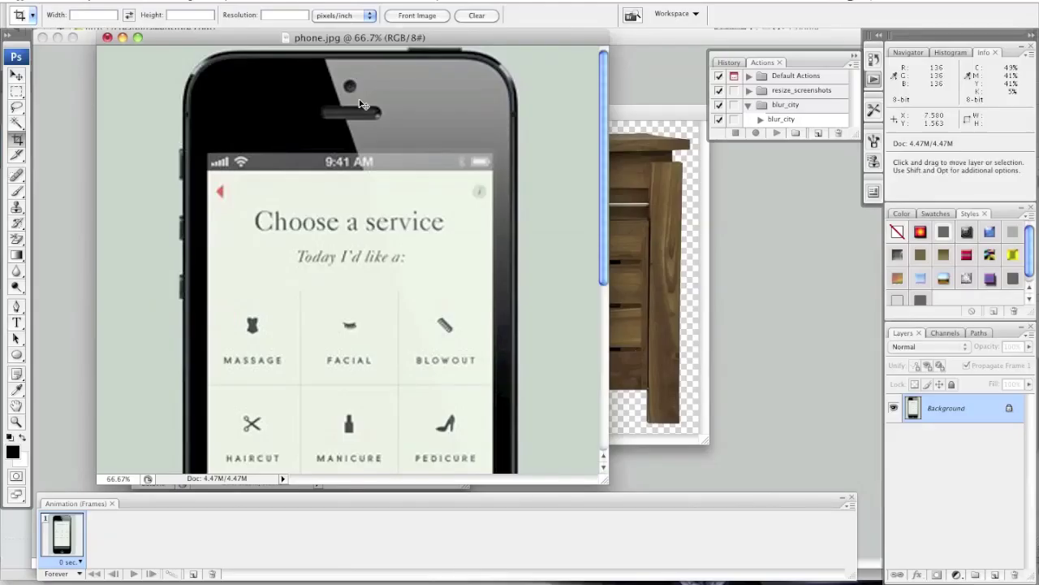
key(super+minus)
key(super+minus)
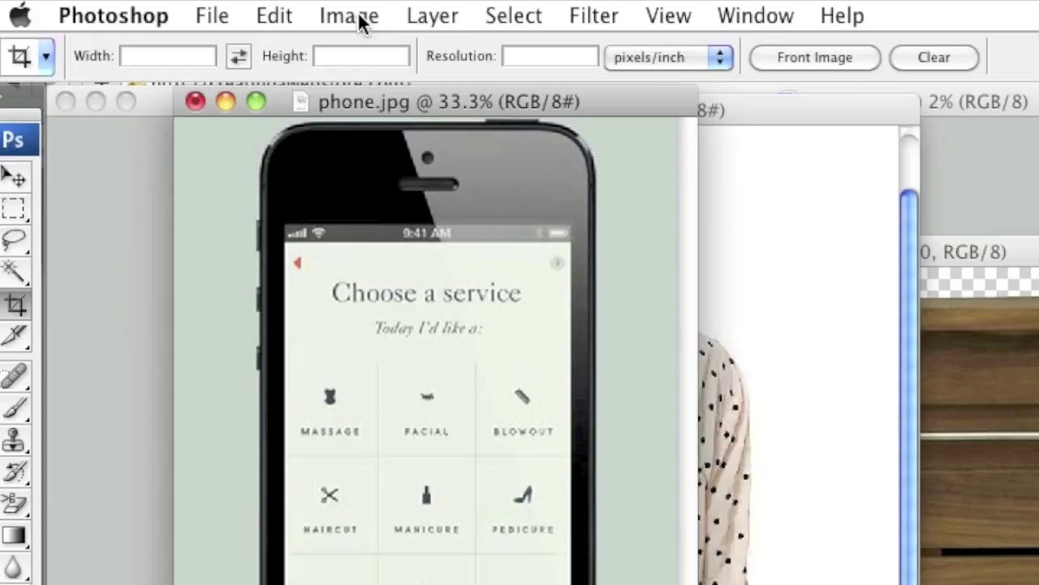
click(362, 18)
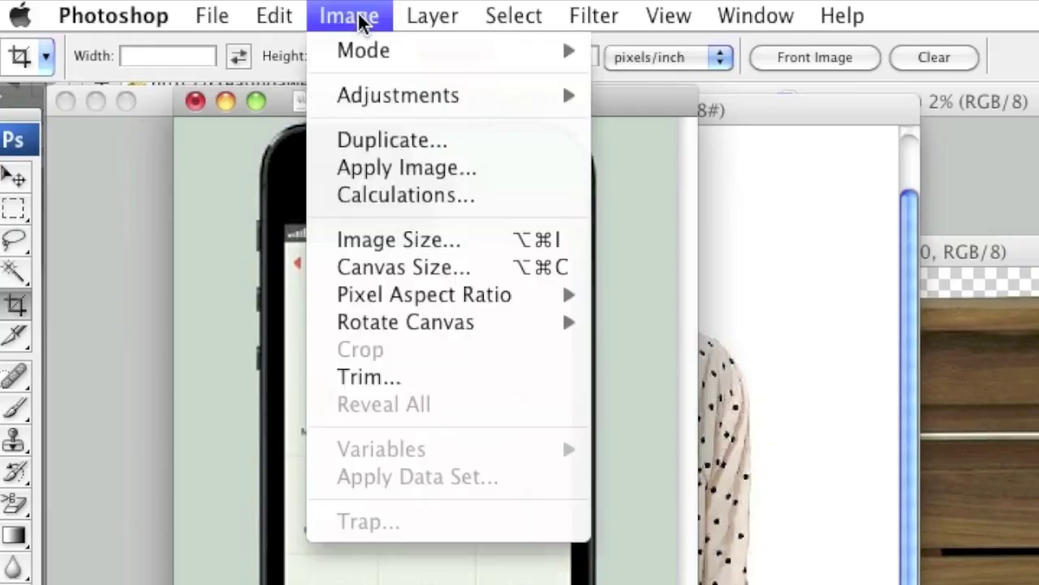
click(399, 272)
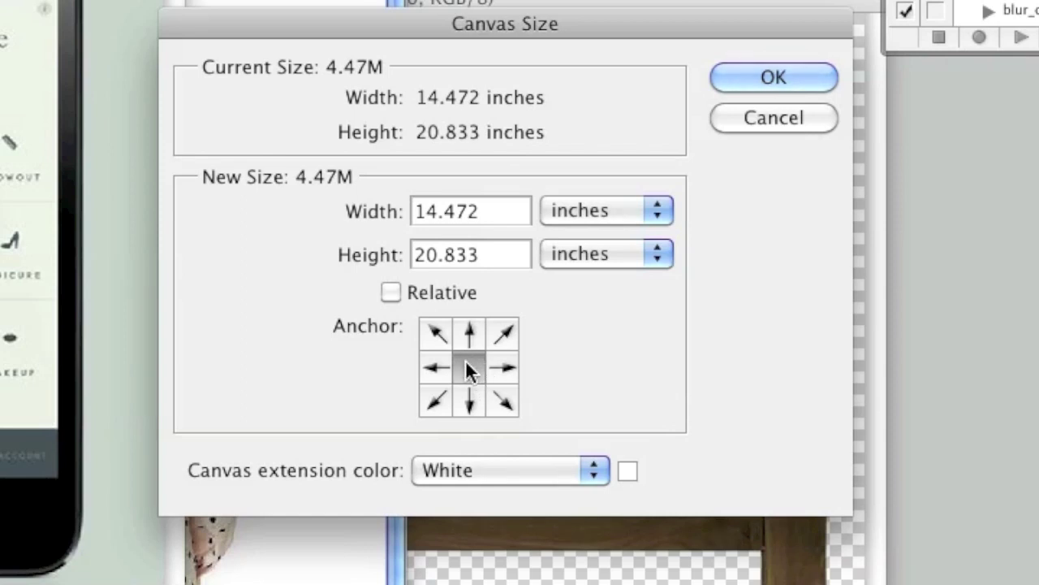
click(606, 207)
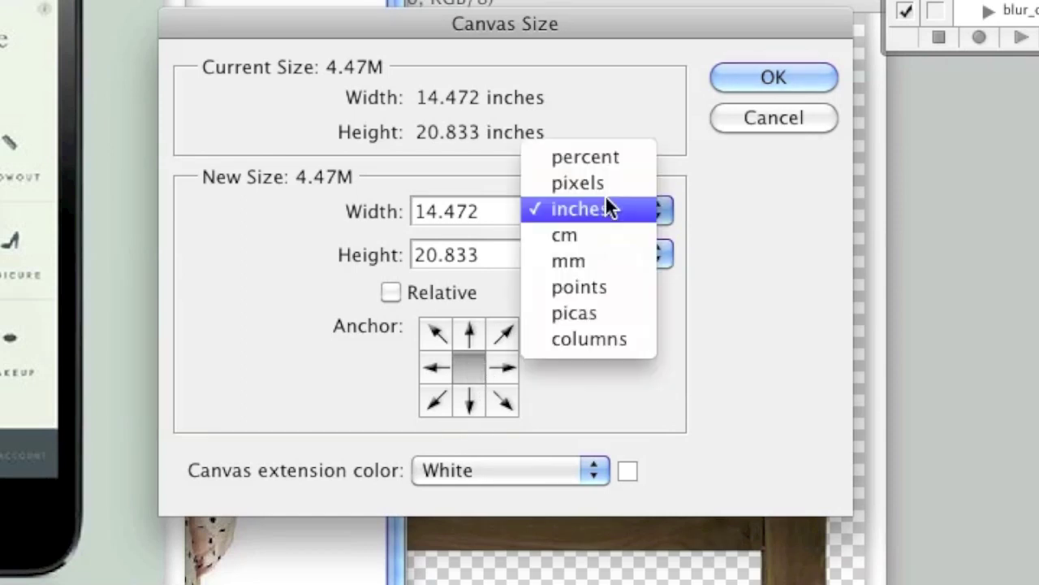
click(605, 189)
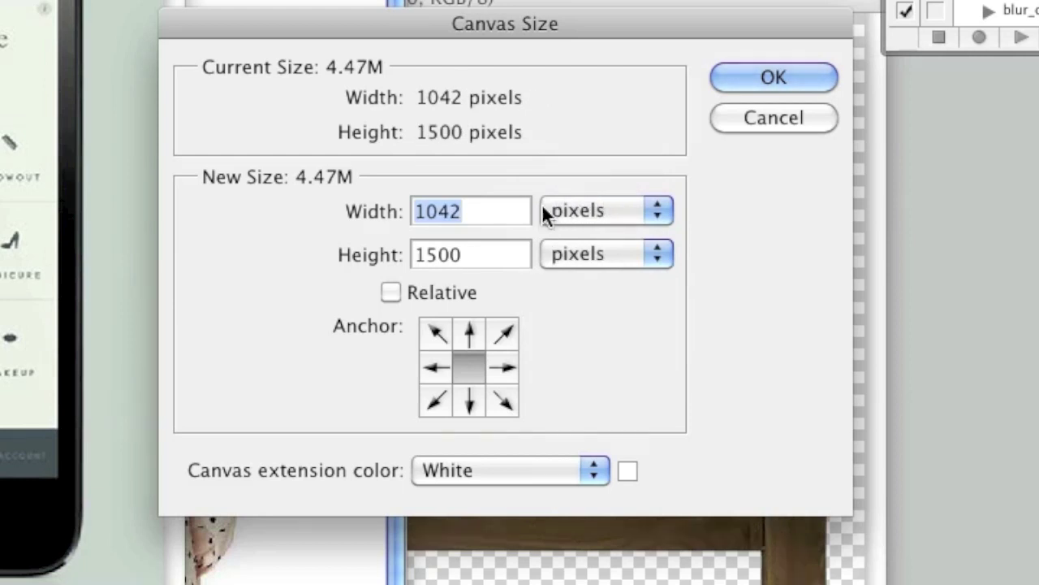
text(1500)
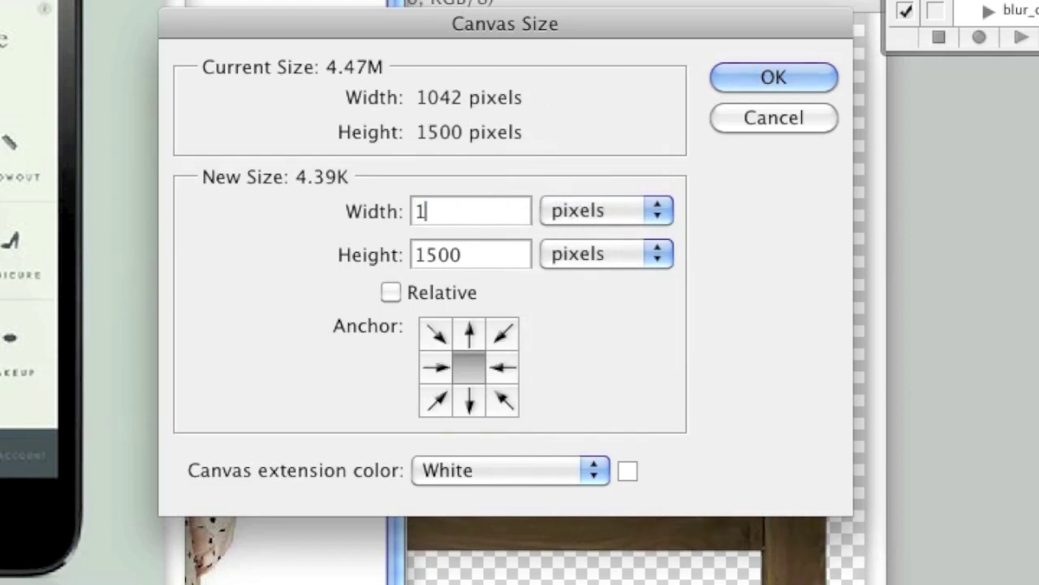
click(596, 472)
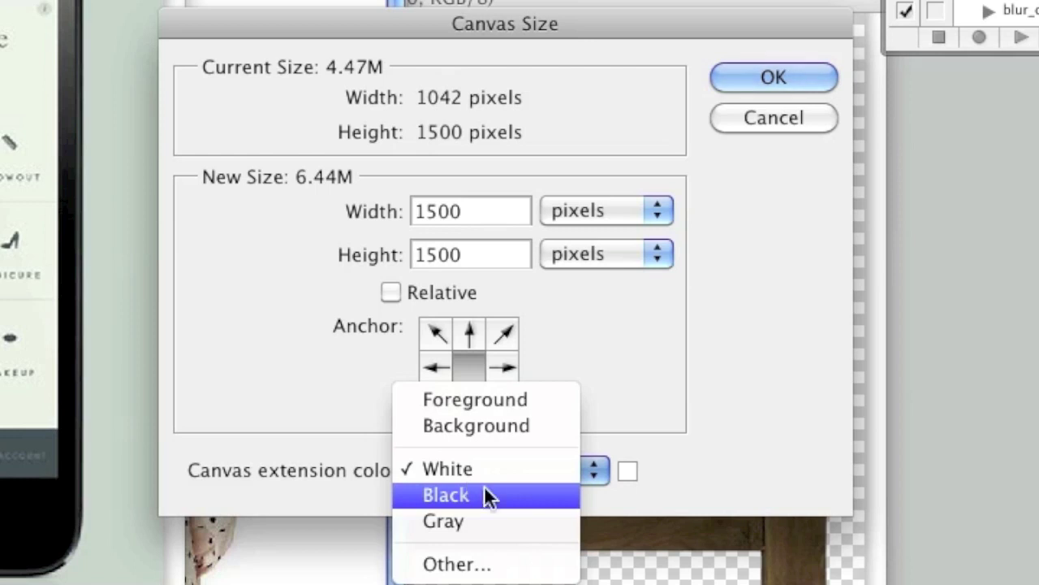
click(634, 464)
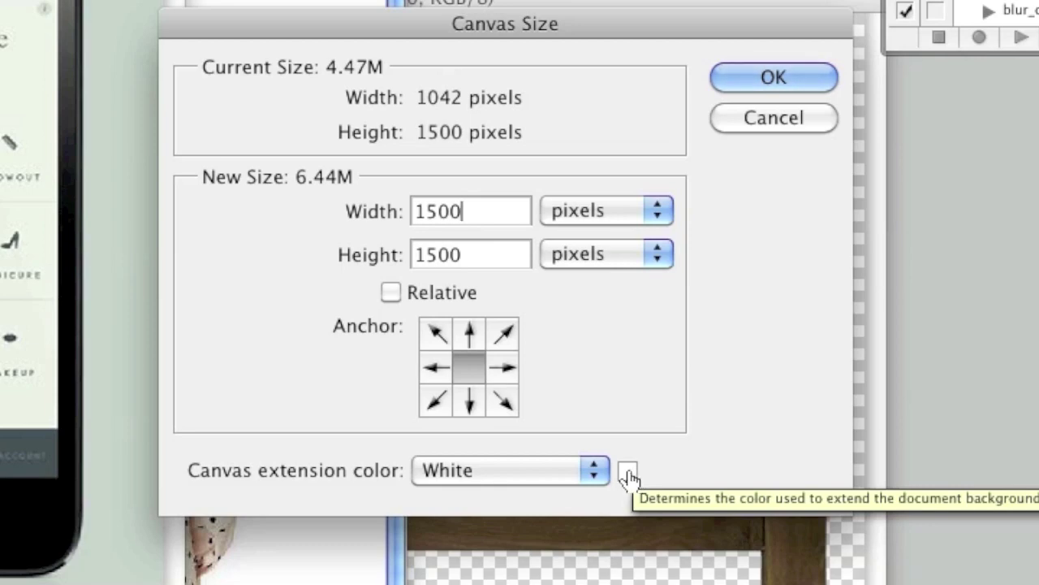
click(628, 472)
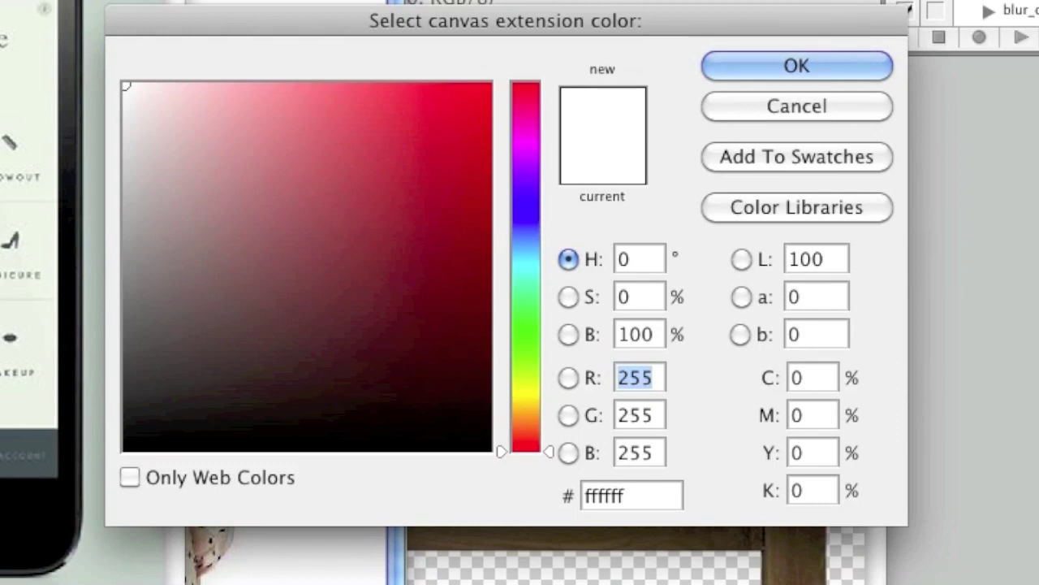
- Sample the pale grey-green #c3cec8 background as extension colour and apply the 1500 × 1500 canvas
click(28, 105)
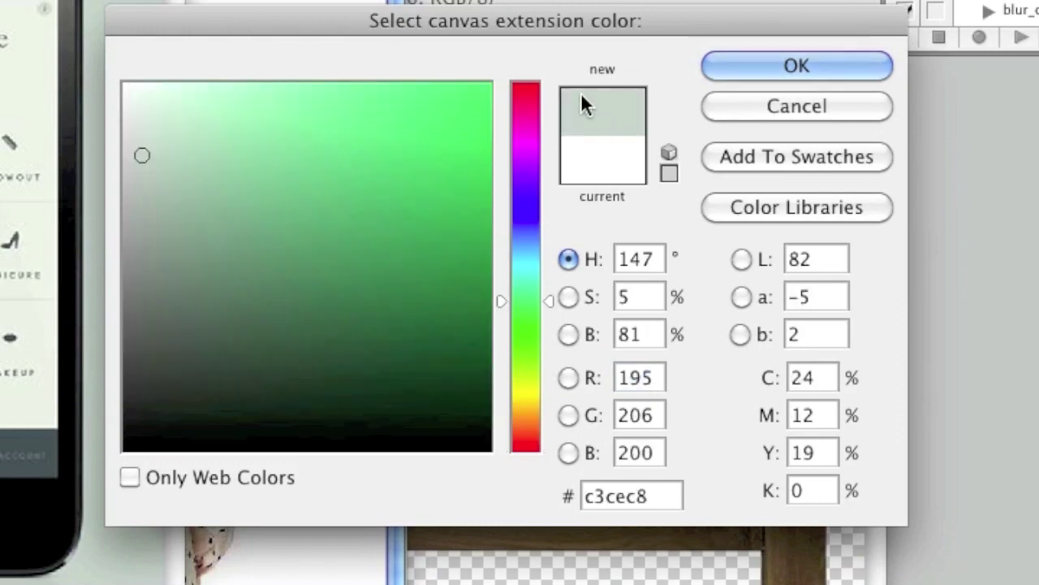
click(805, 65)
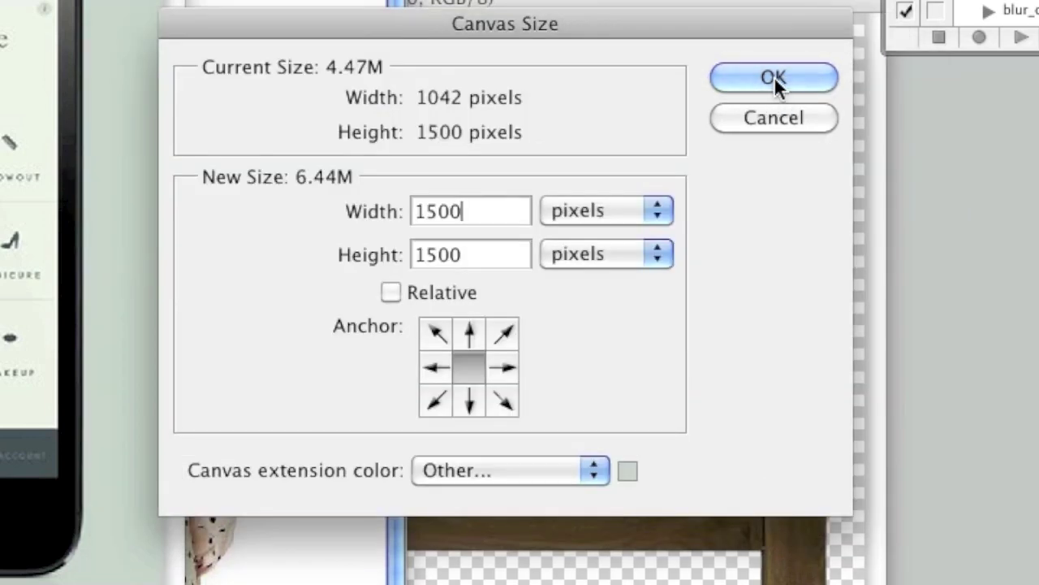
click(773, 76)
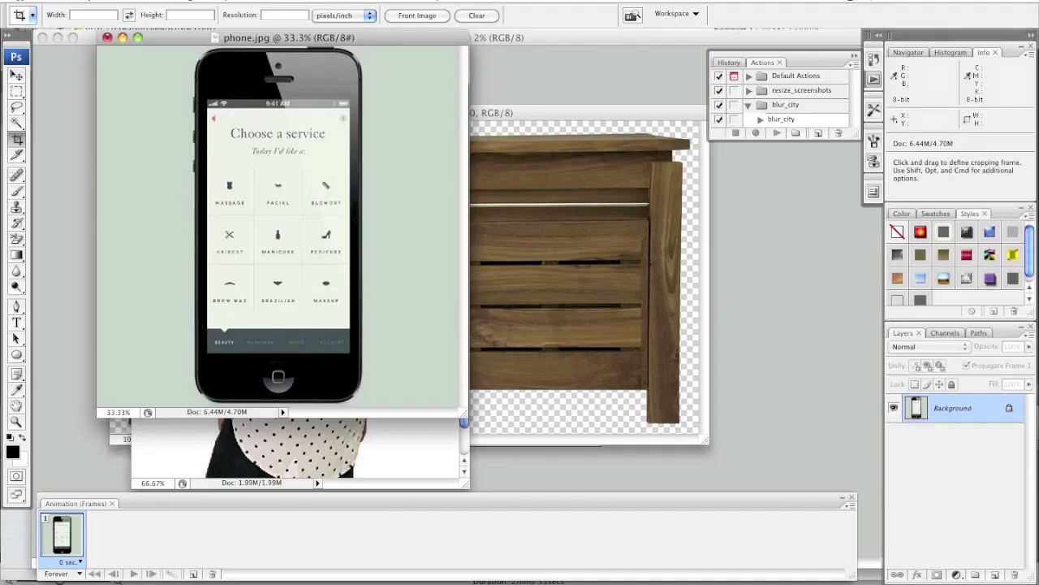
- Confirm phone.jpg measures 1500 × 1500 pixels in Image Size, then switch to model.jpg
click(202, 0)
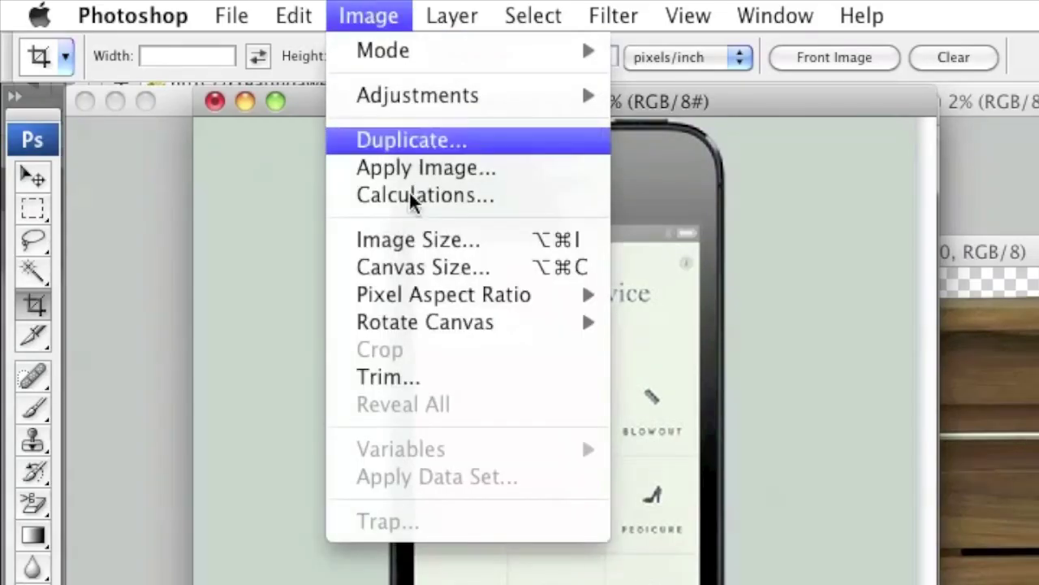
click(227, 98)
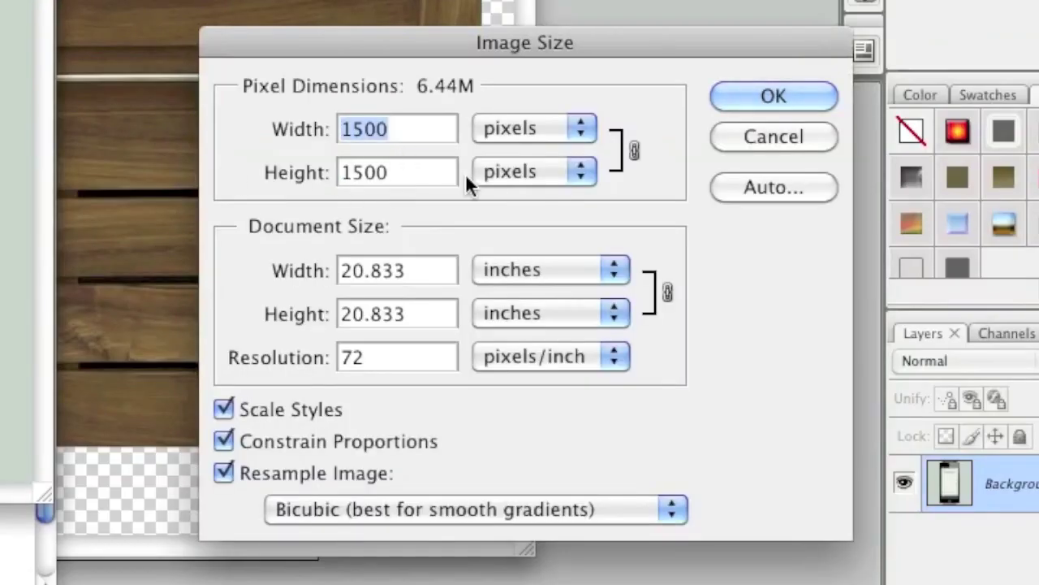
click(724, 144)
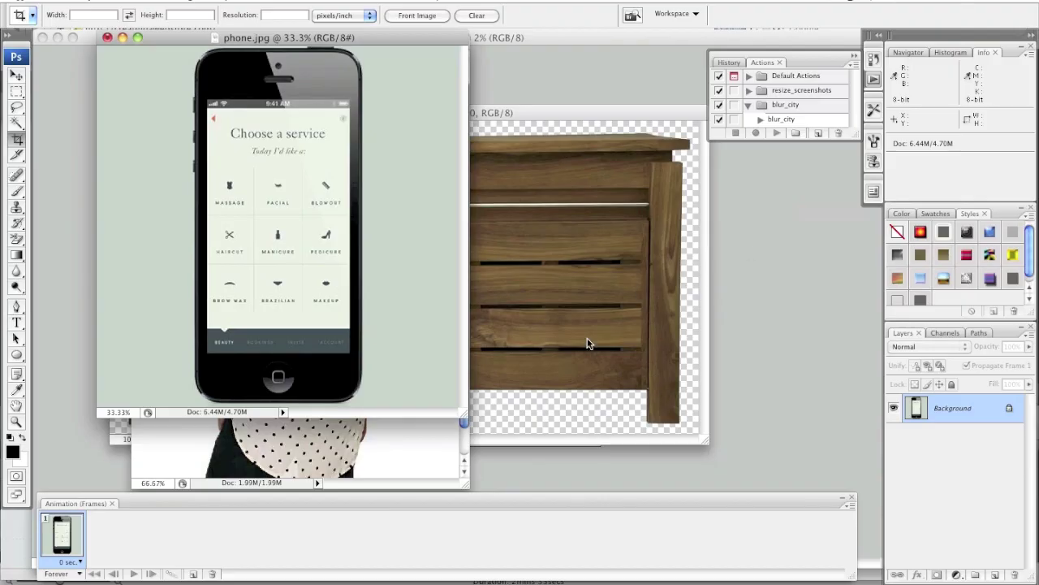
click(422, 442)
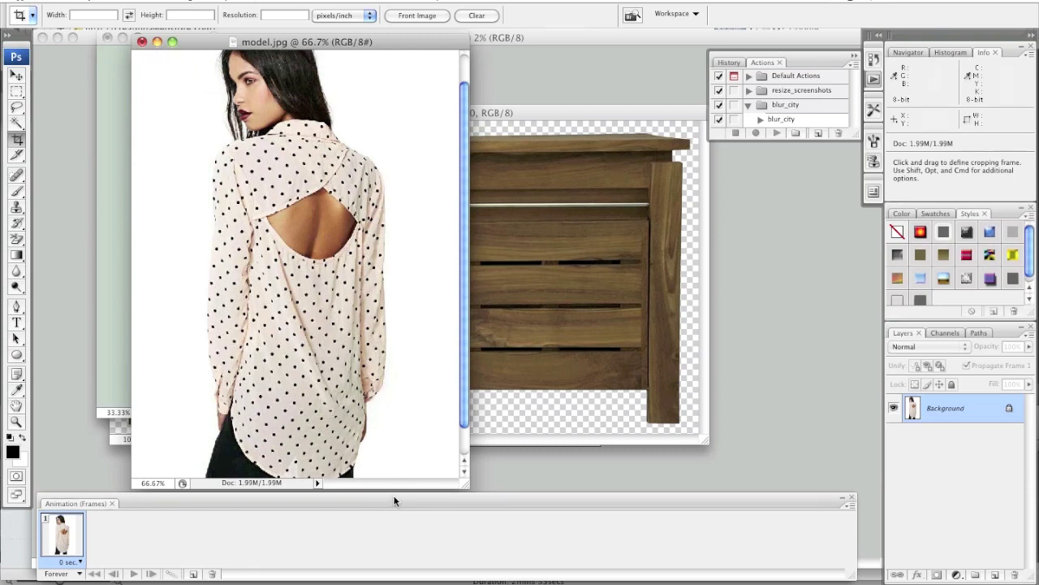
- Enter a 1500-pixel height for model.jpg in Image Size, giving 998 × 1500 with width in pixels
click(182, 2)
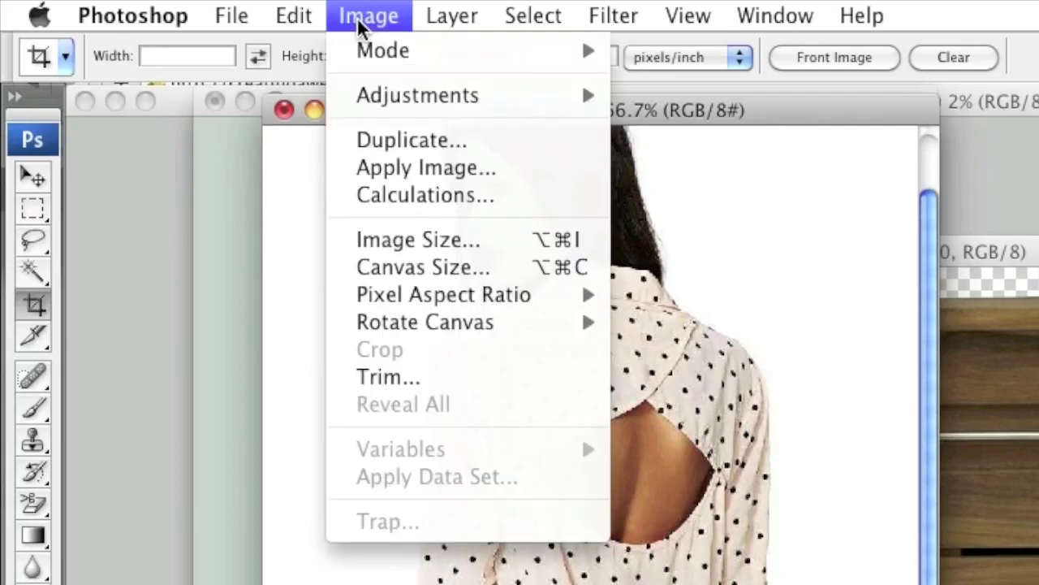
click(203, 108)
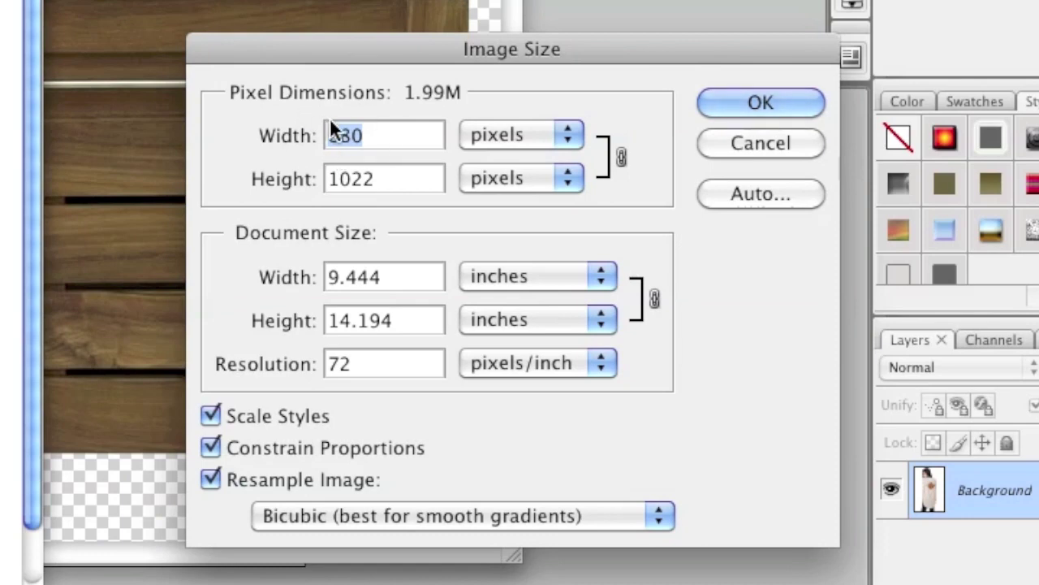
drag(336, 189, 397, 183)
text(500)
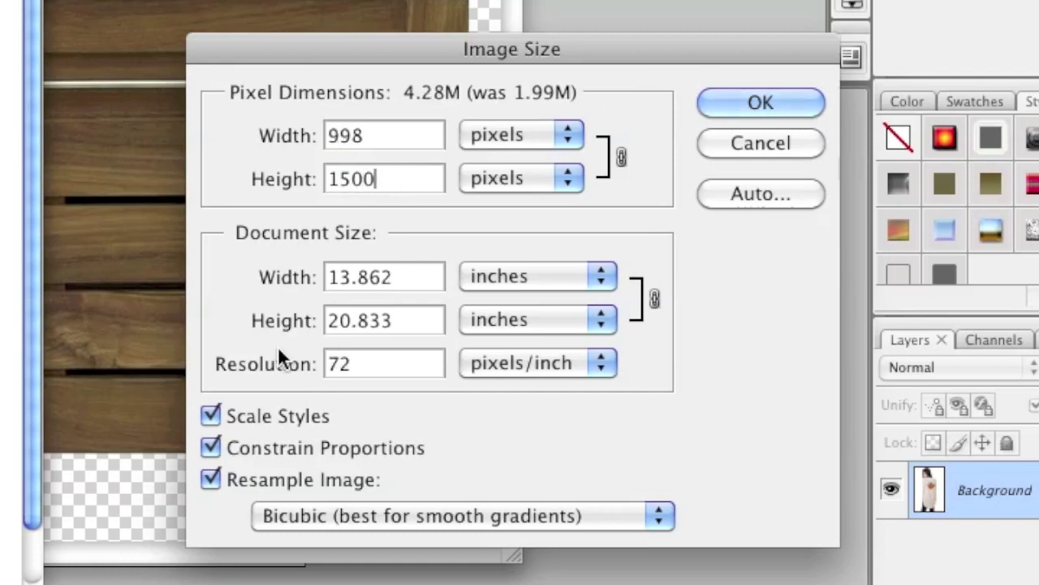
click(487, 143)
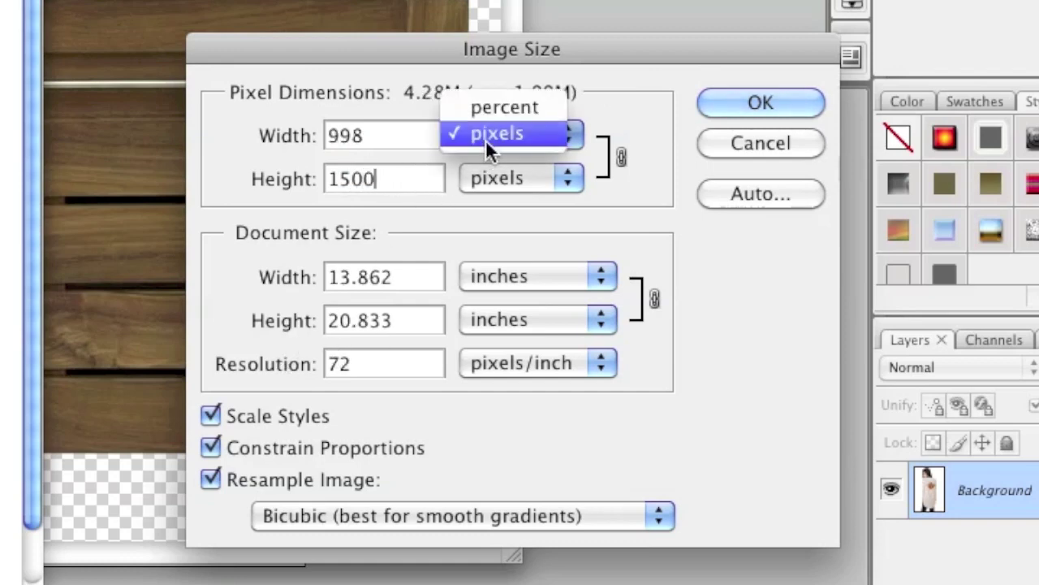
click(486, 140)
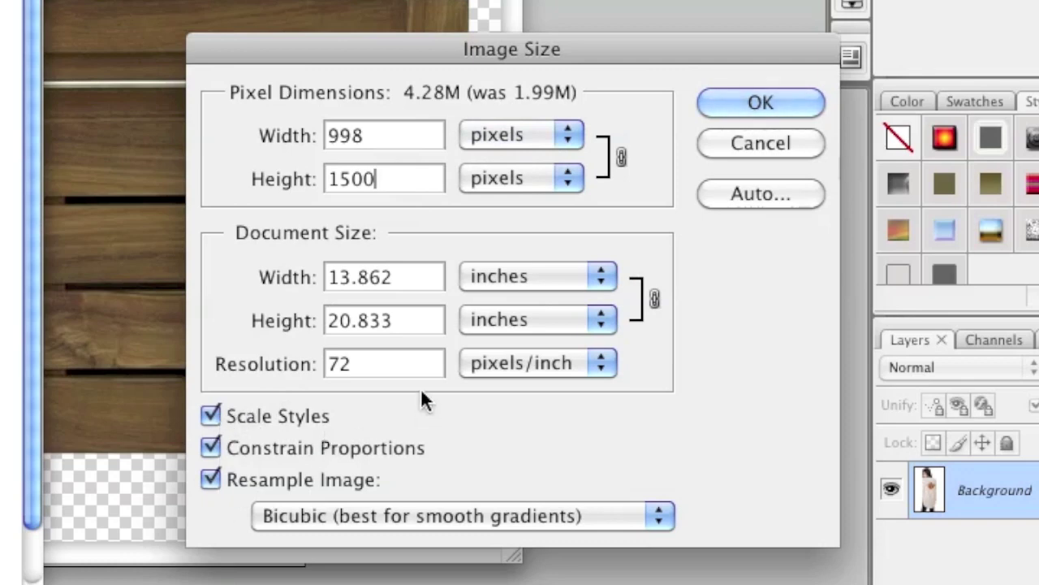
- Apply the 998 × 1500 resize, then extend model.jpg's canvas to 1500 × 1500 pixels with white
click(763, 99)
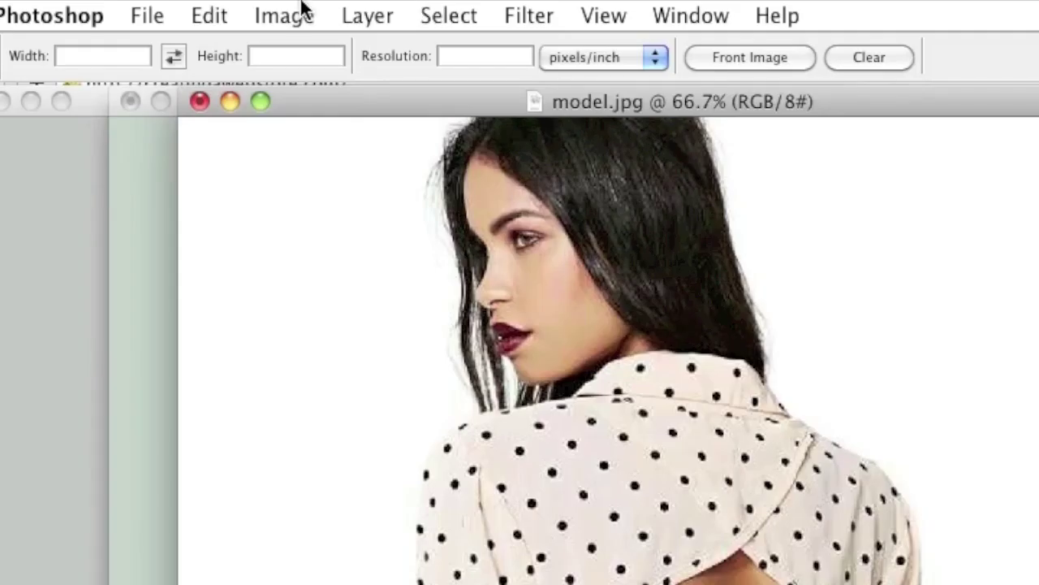
click(184, 0)
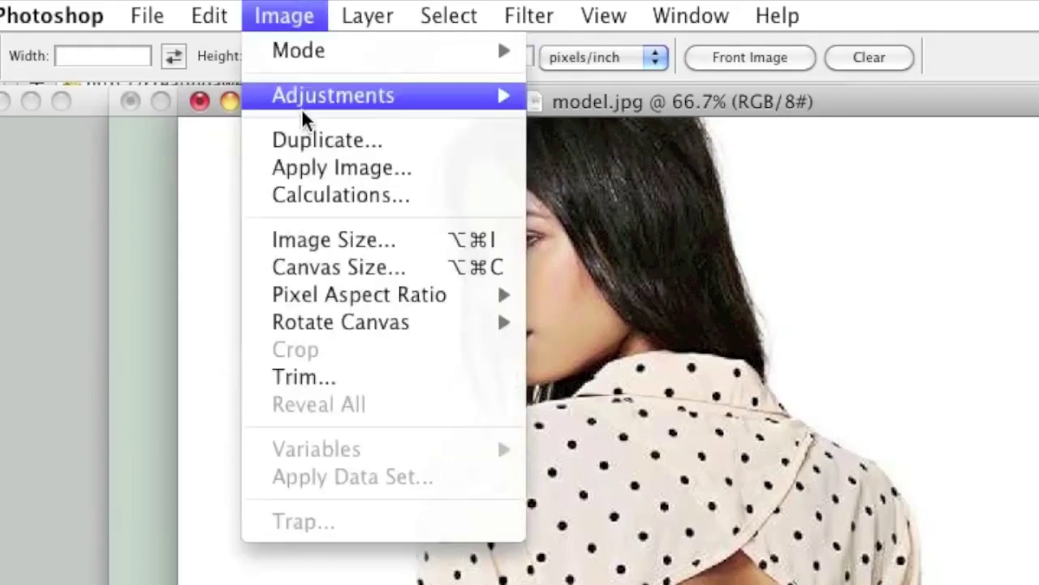
click(306, 265)
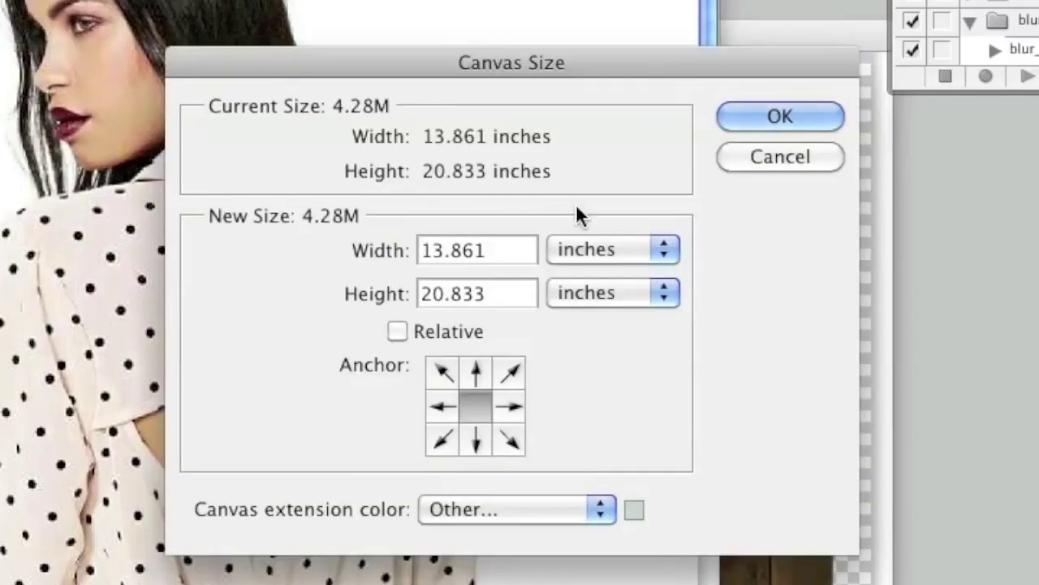
click(621, 249)
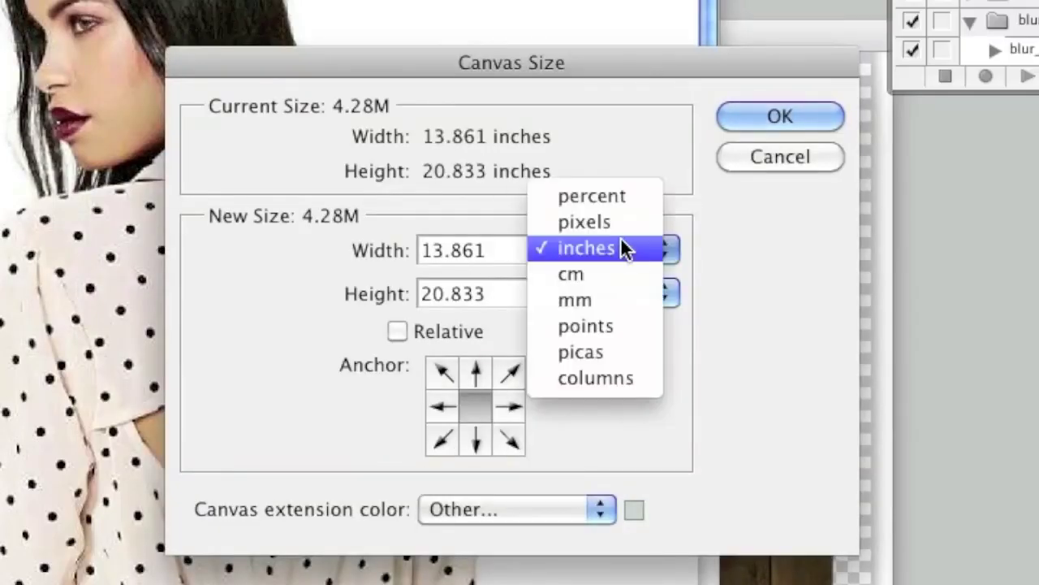
click(620, 232)
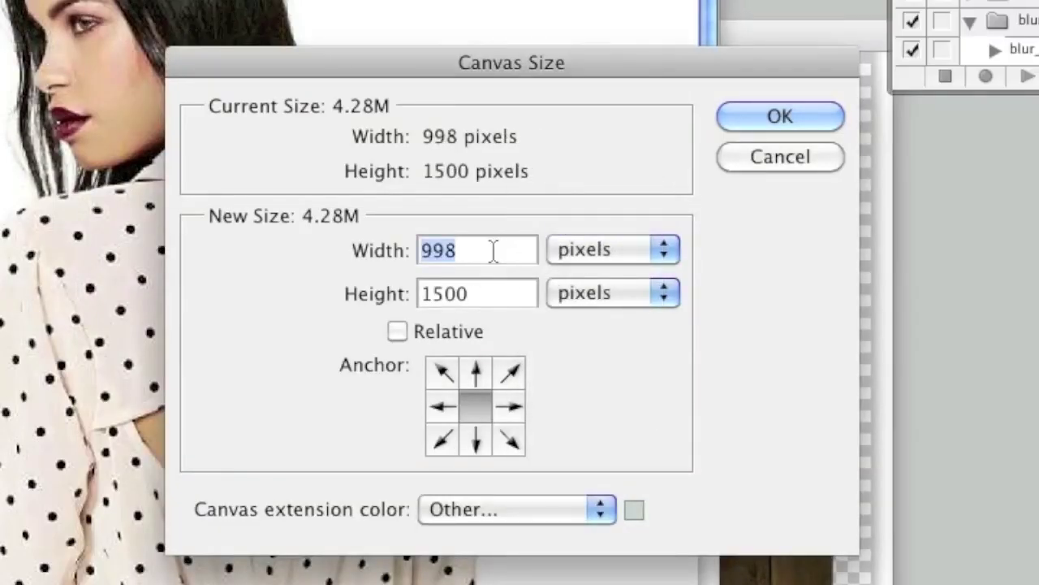
text(1500)
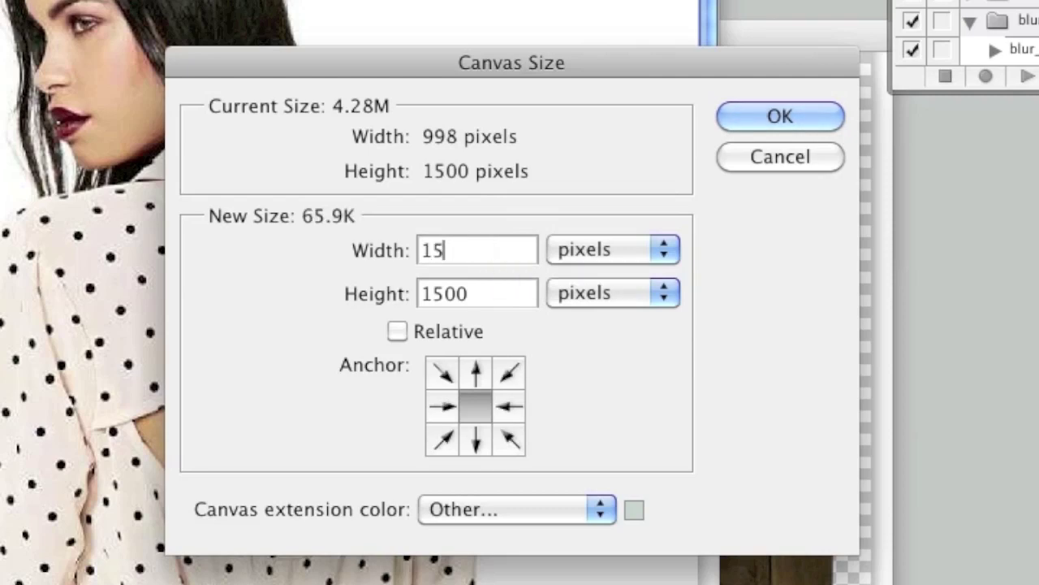
click(548, 505)
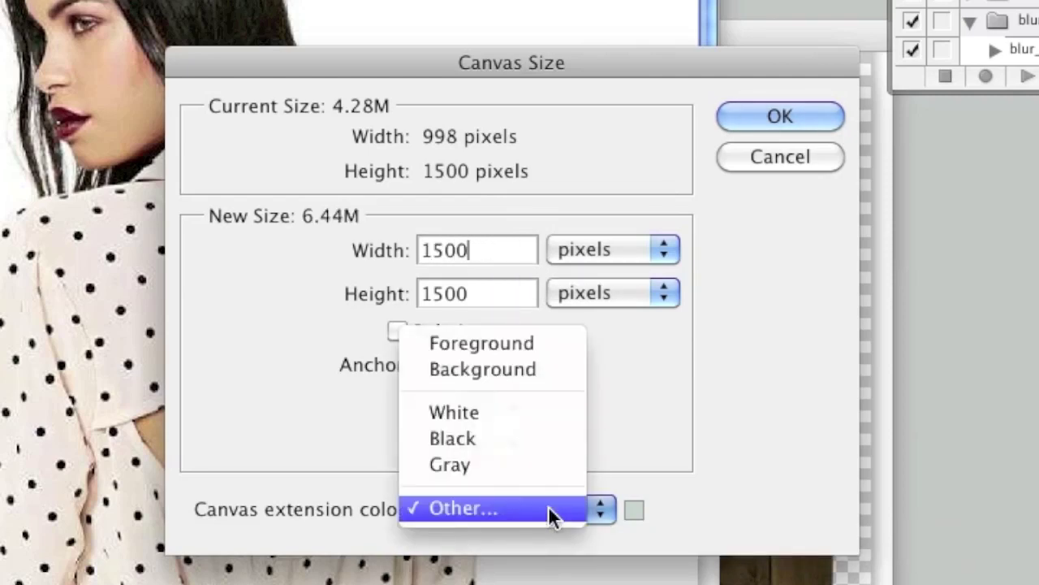
click(541, 412)
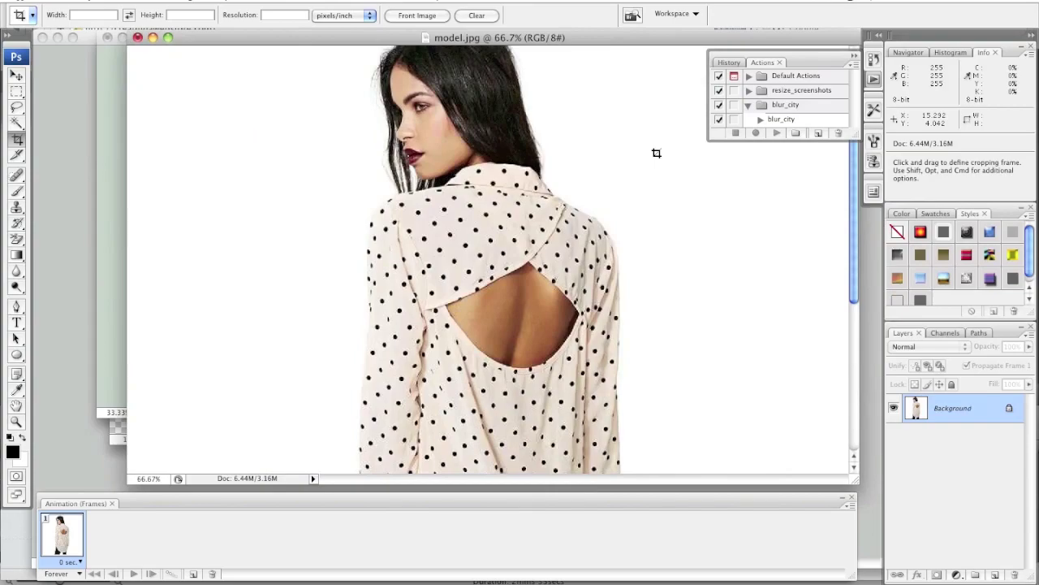
- Zoom model.jpg out to 25%, confirm it is 1500 × 1500 pixels, then switch to akio-dresser.png
click(379, 1)
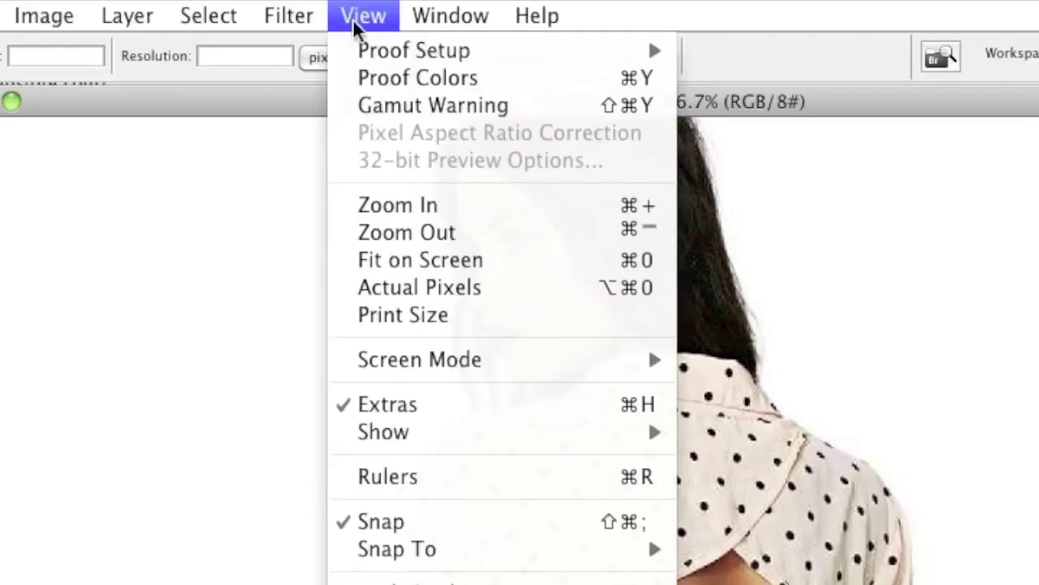
click(394, 96)
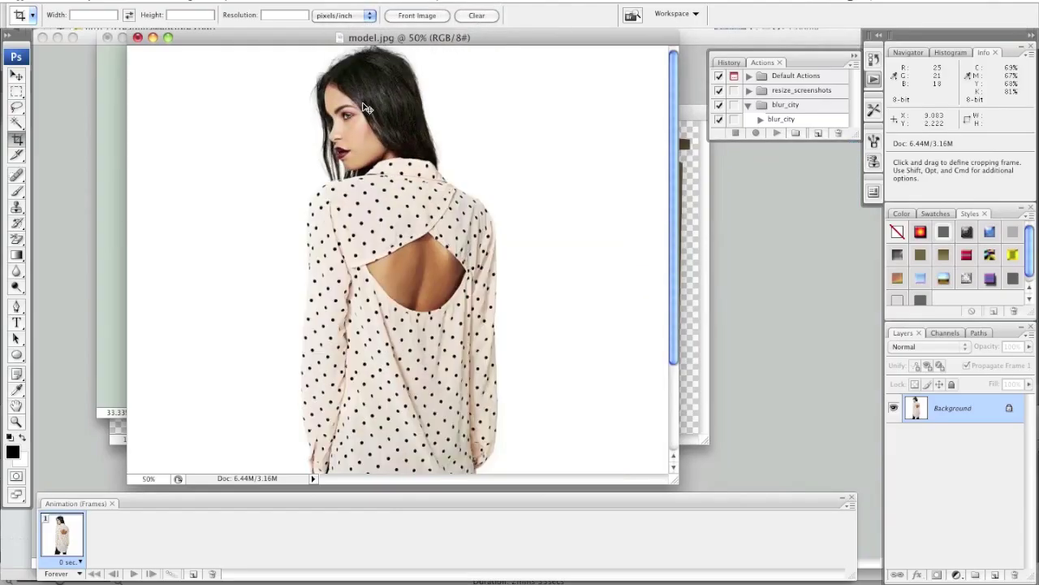
key(super+minus)
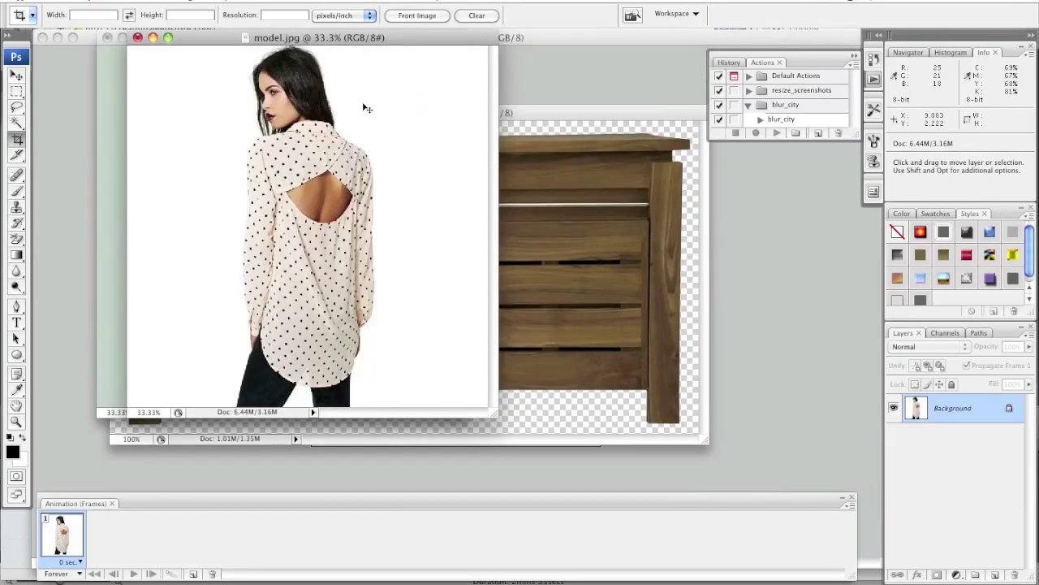
key(super+minus)
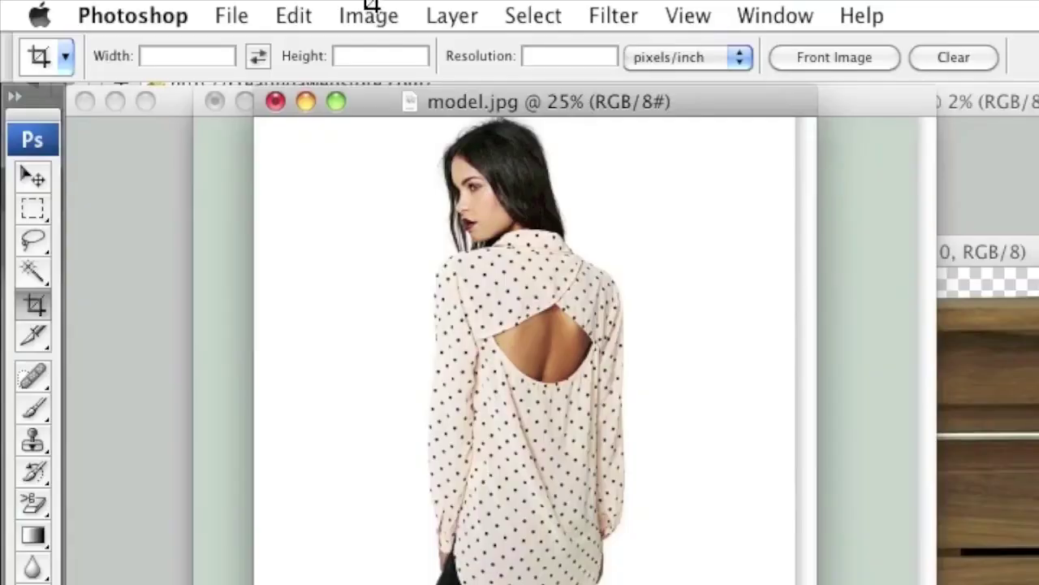
click(371, 6)
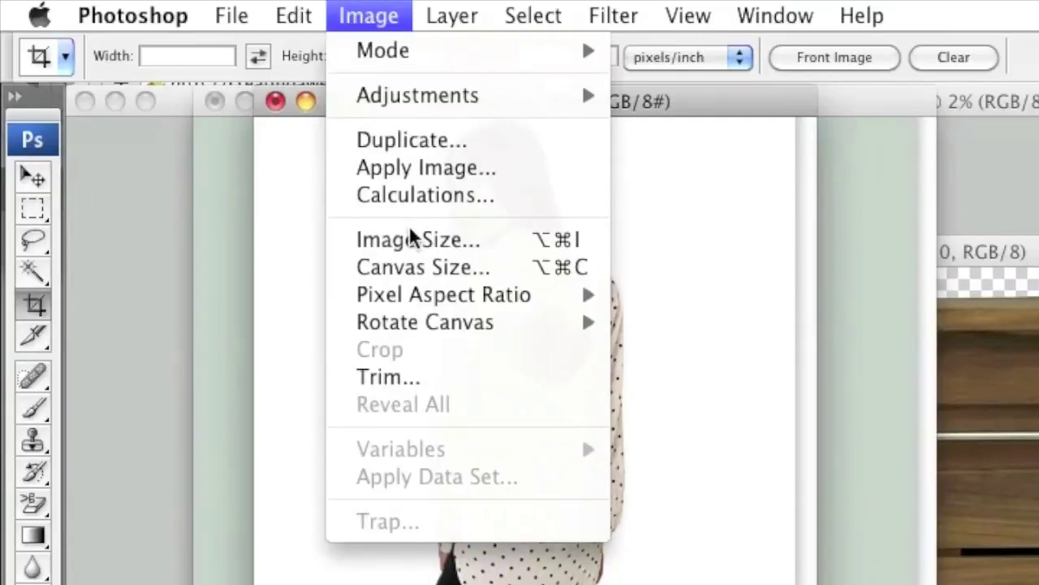
click(420, 239)
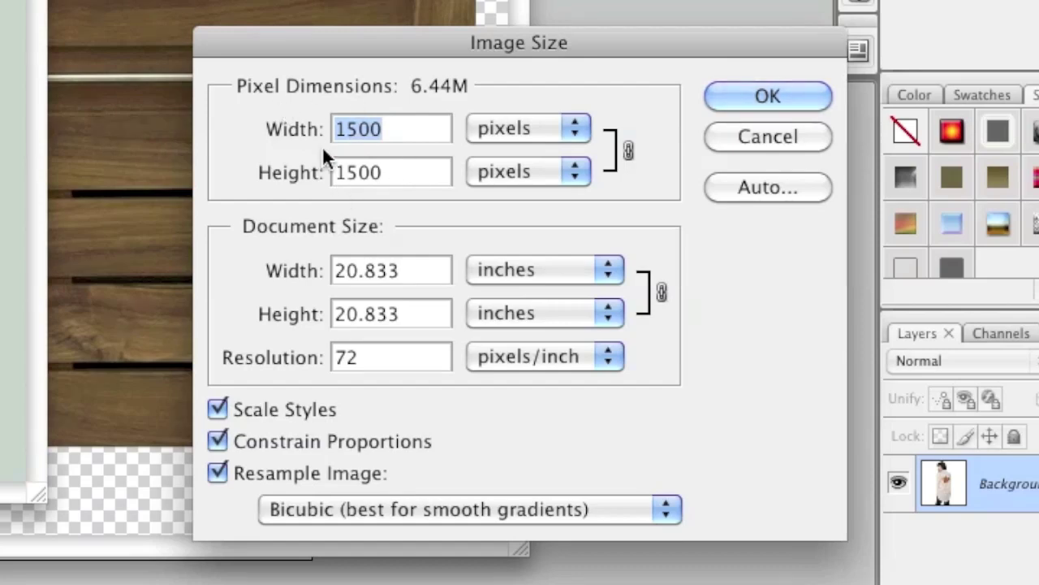
click(742, 132)
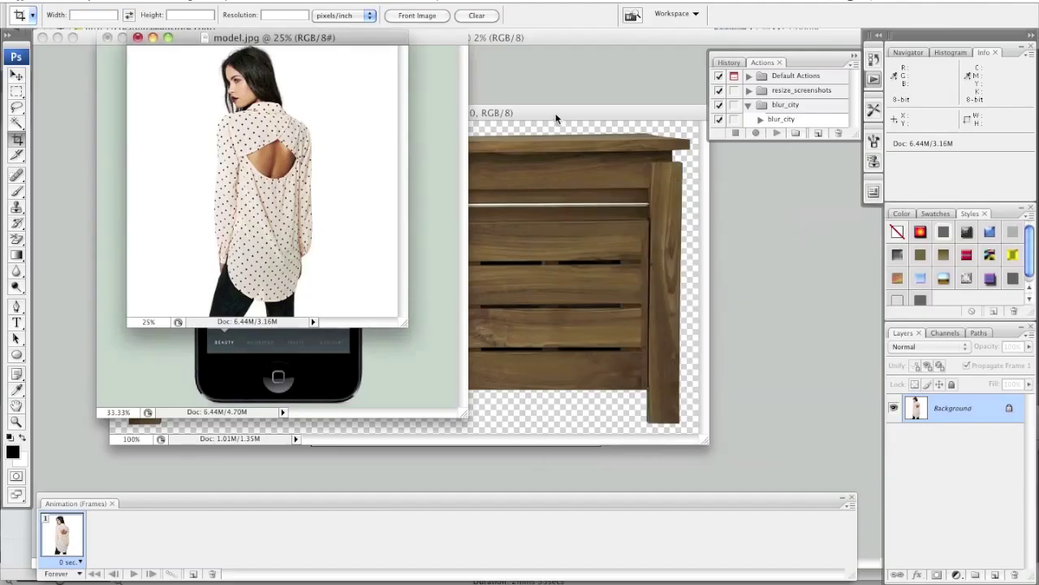
click(556, 118)
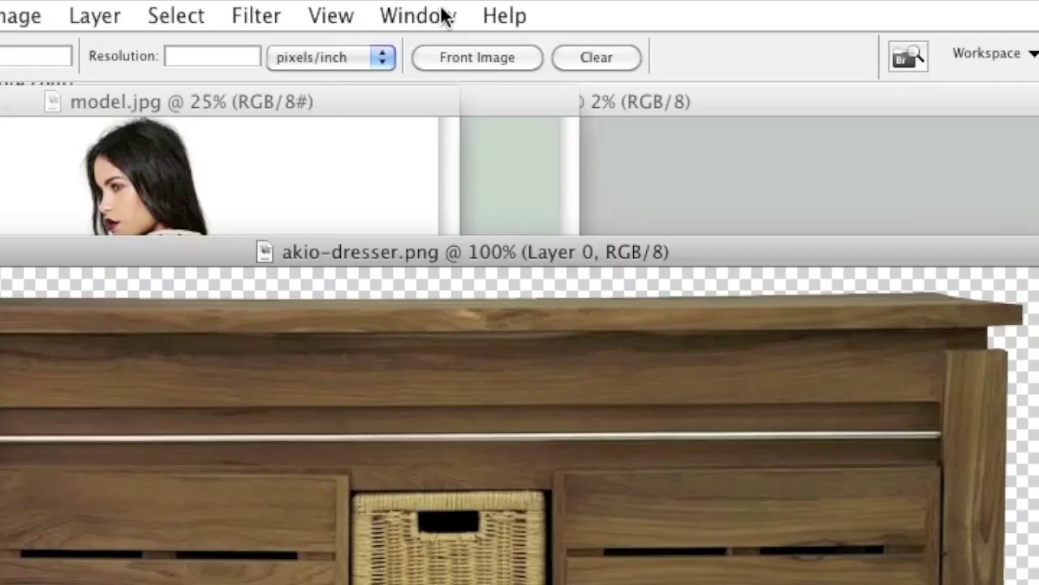
click(440, 16)
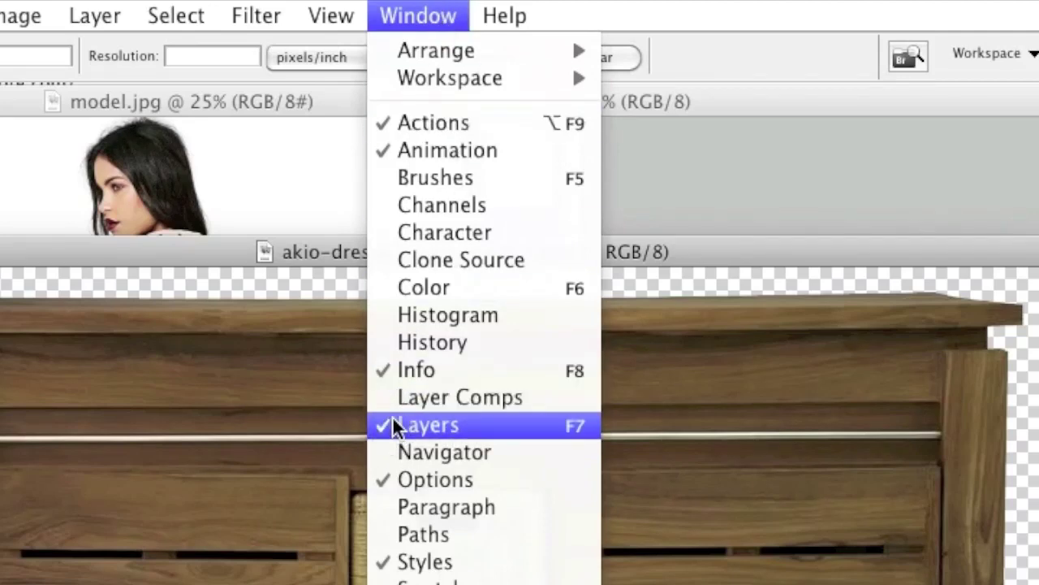
click(923, 453)
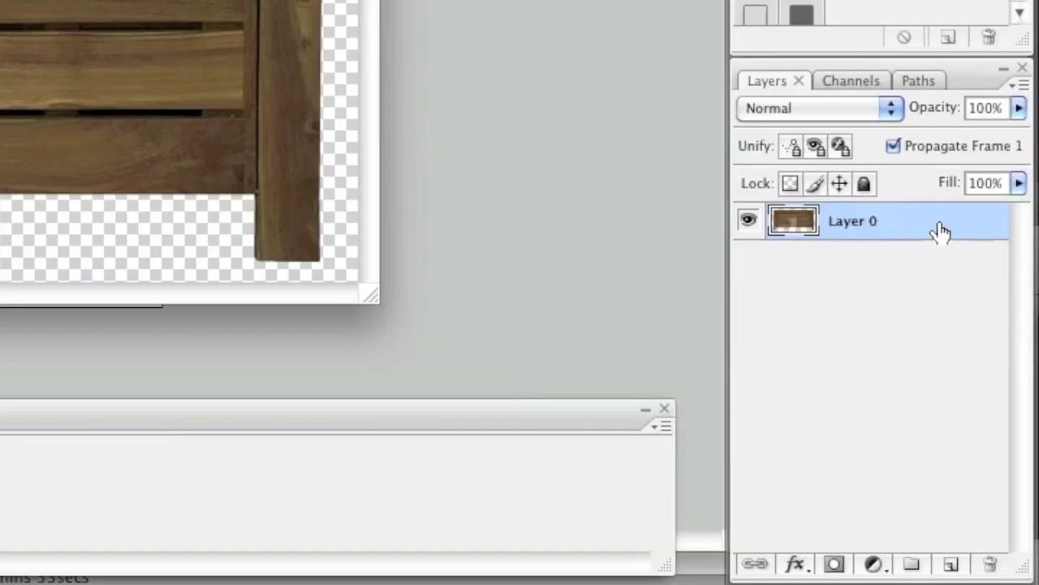
double_click(940, 232)
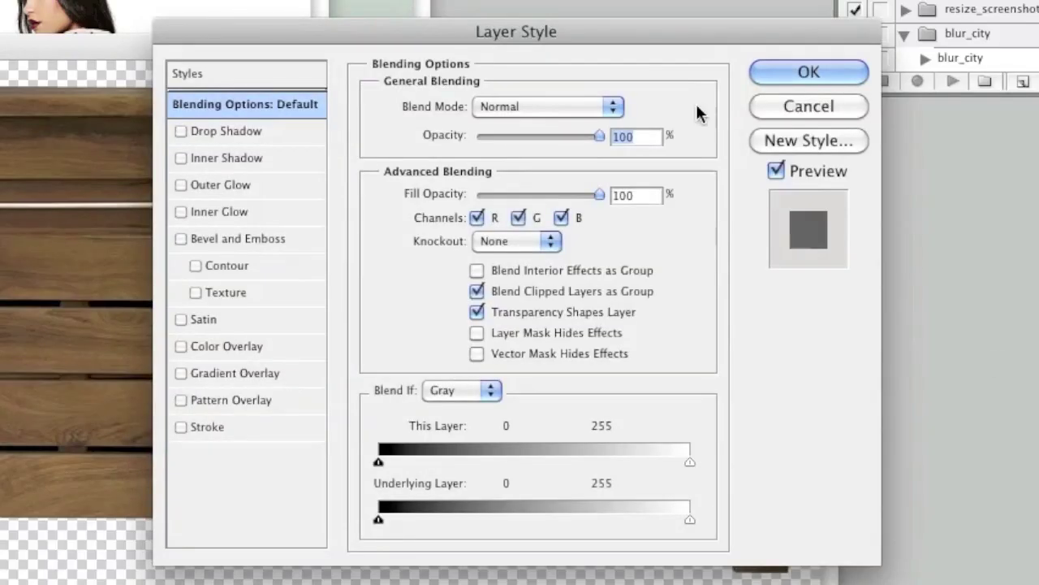
click(812, 70)
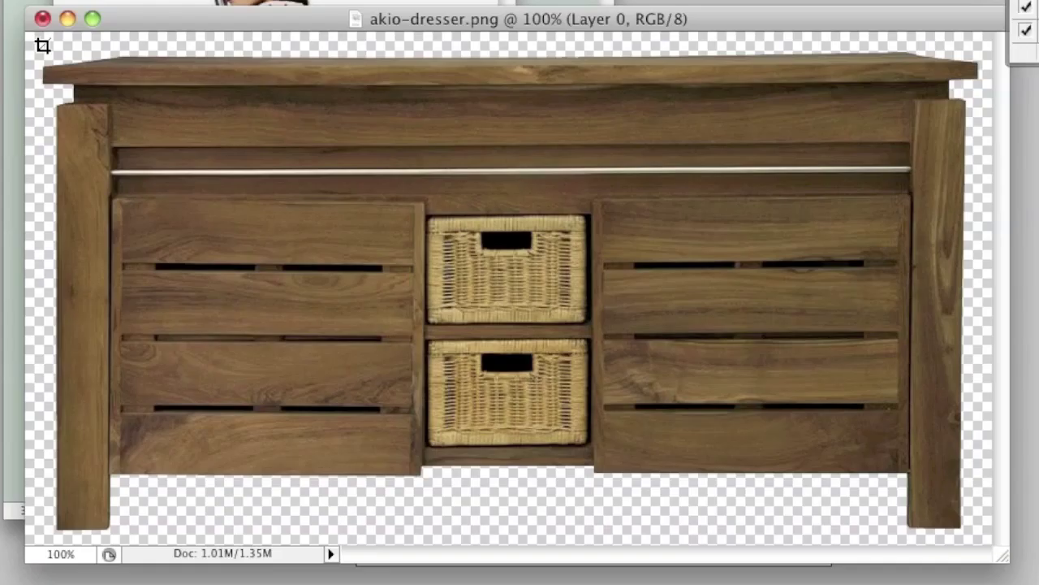
- Crop akio-dresser.png tightly around the dresser, trimming away the transparent margins
drag(241, 211, 1038, 584)
drag(787, 395, 967, 524)
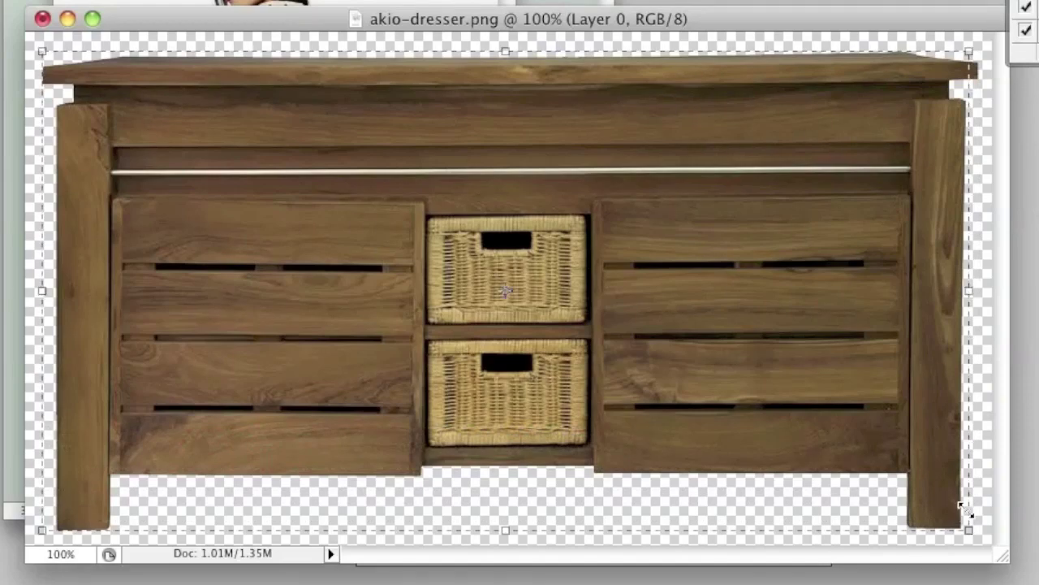
double_click(889, 390)
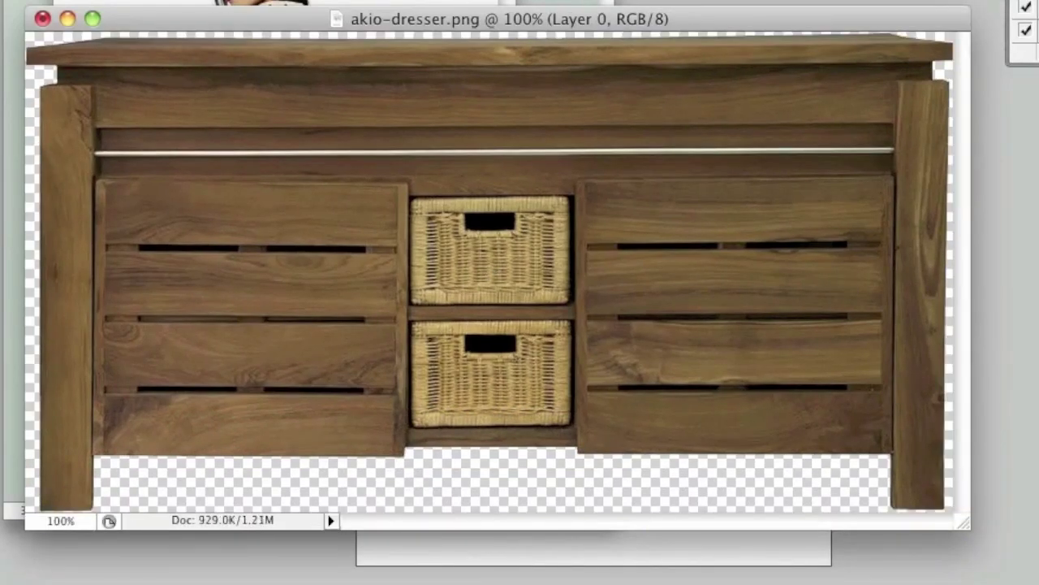
click(146, 0)
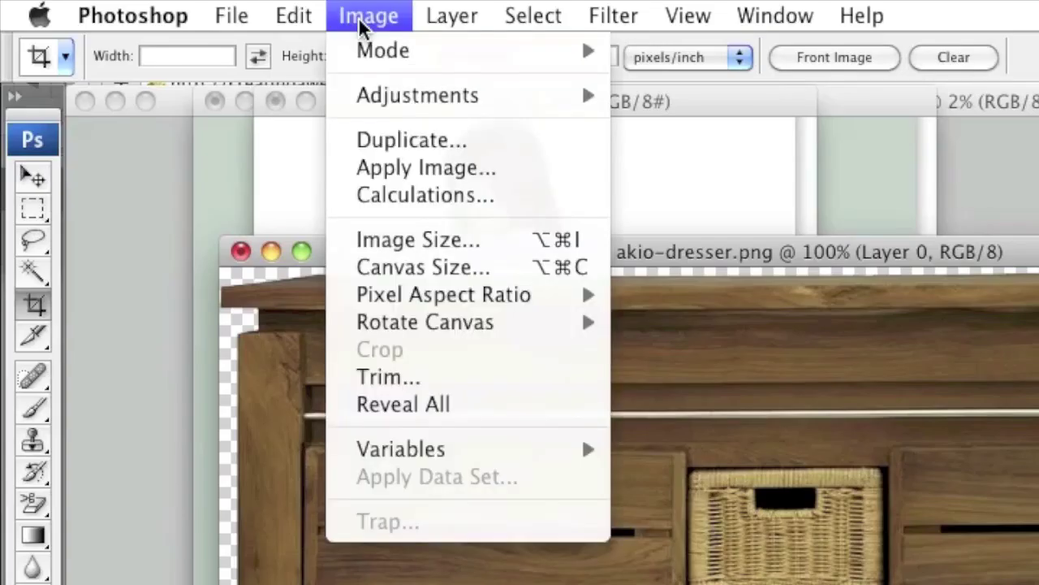
- Scale akio-dresser.png proportionally from 783 × 405 to 1500 × 776 pixels
click(375, 241)
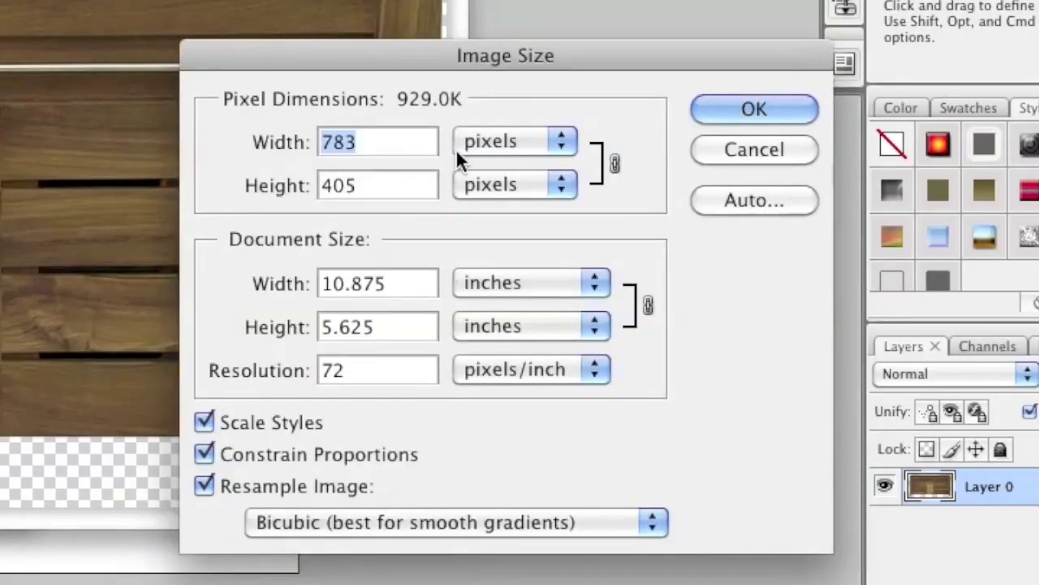
click(459, 148)
click(449, 148)
text(1500)
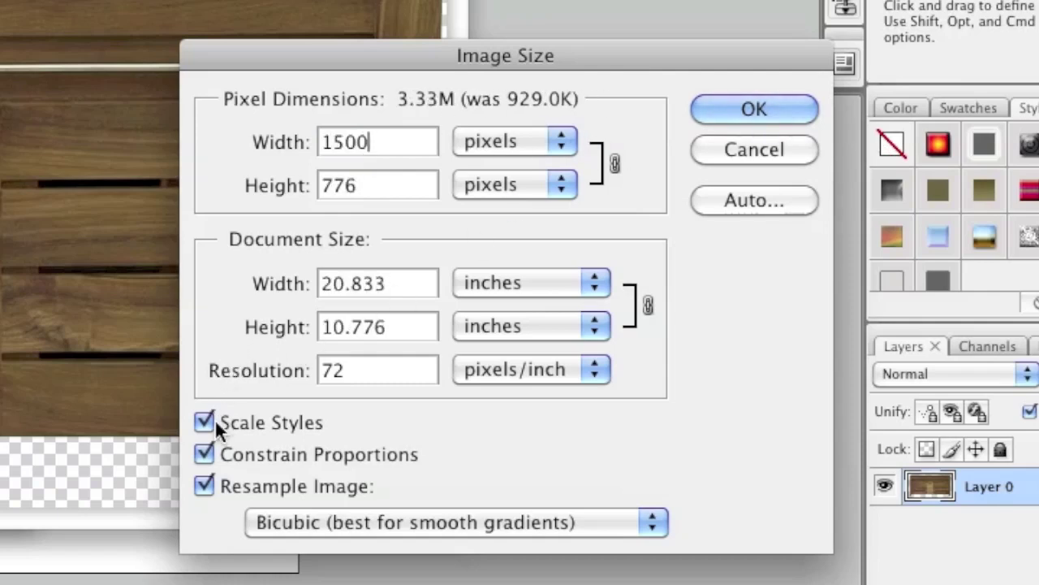
click(760, 109)
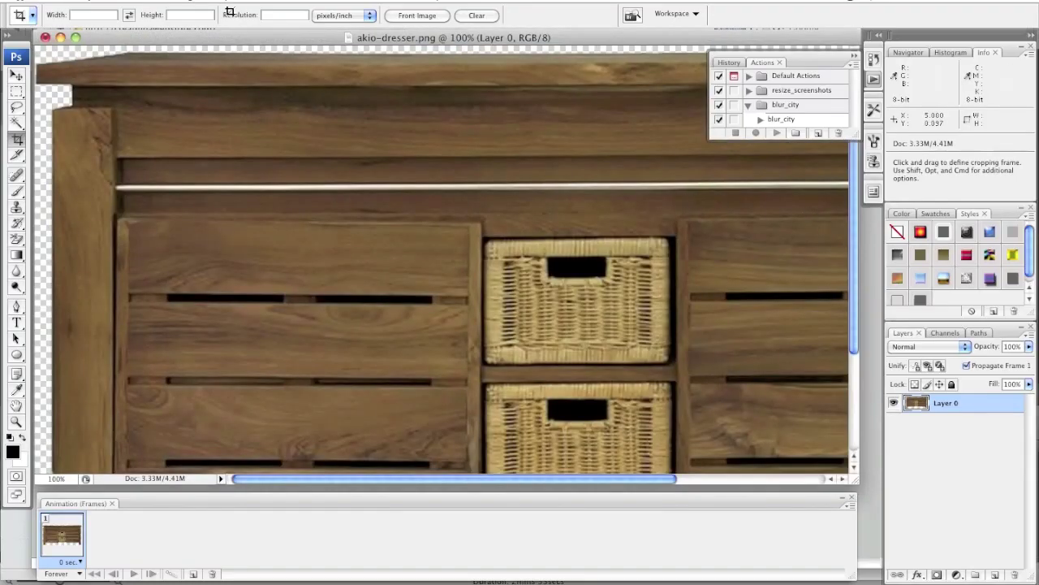
click(196, 0)
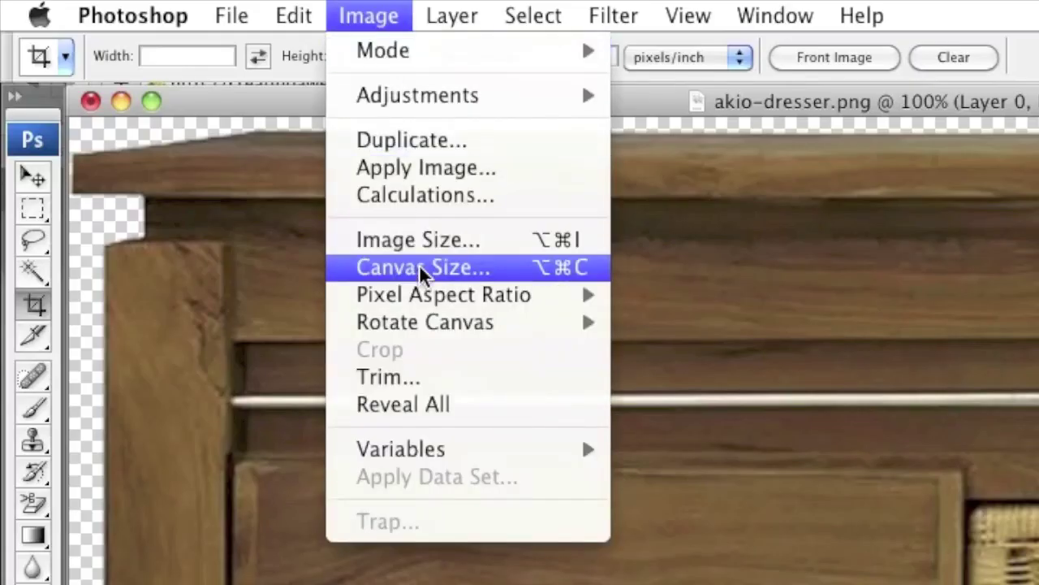
- Extend the dresser canvas in pixels to height 1500, making a 1500 × 1500 square, and zoom out
click(420, 269)
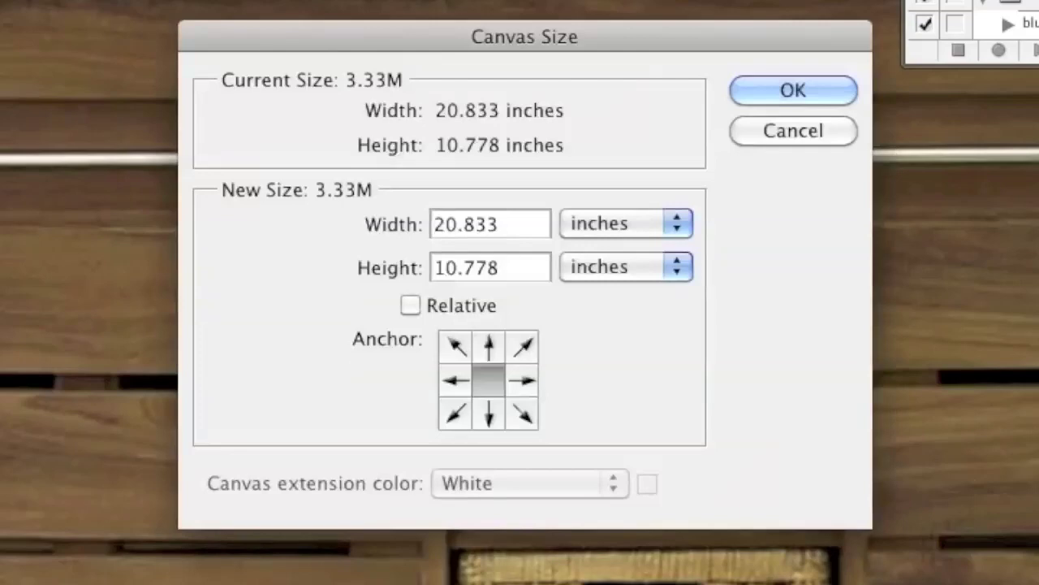
click(639, 223)
click(635, 199)
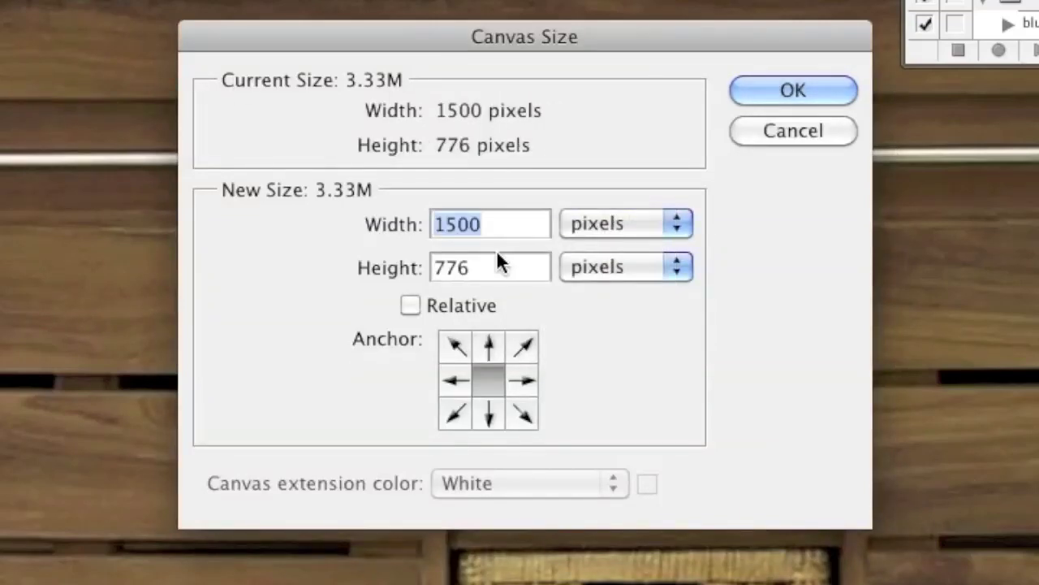
click(482, 268)
double_click(483, 268)
text(1500)
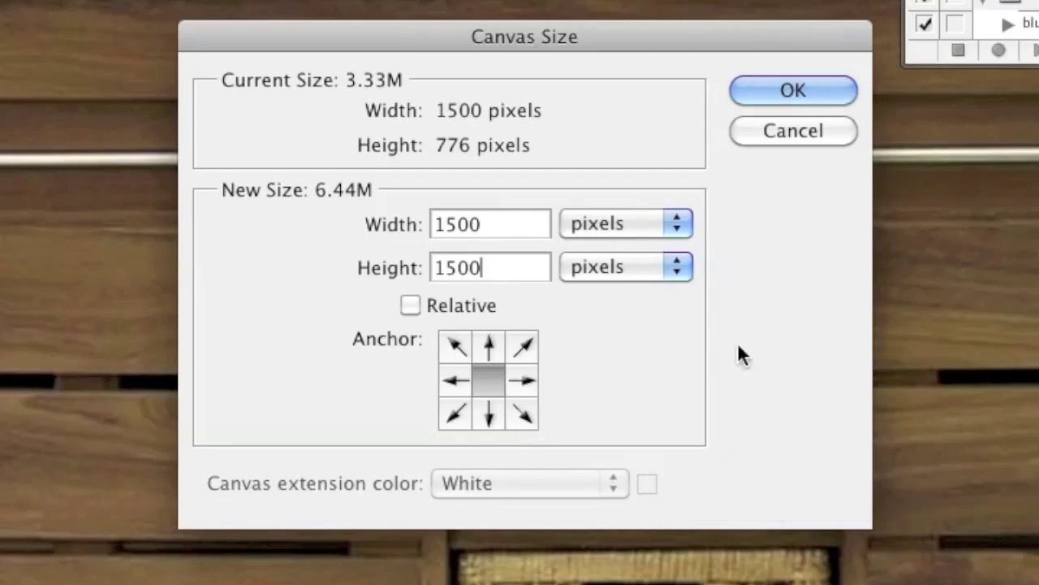
click(783, 85)
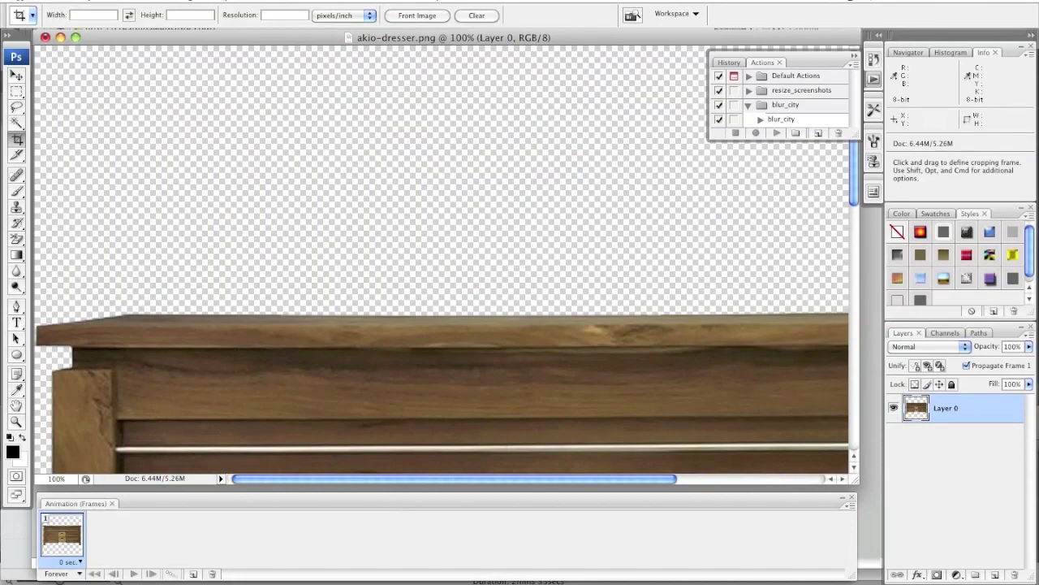
key(super+minus)
key(super+minus)
key(super+minus)
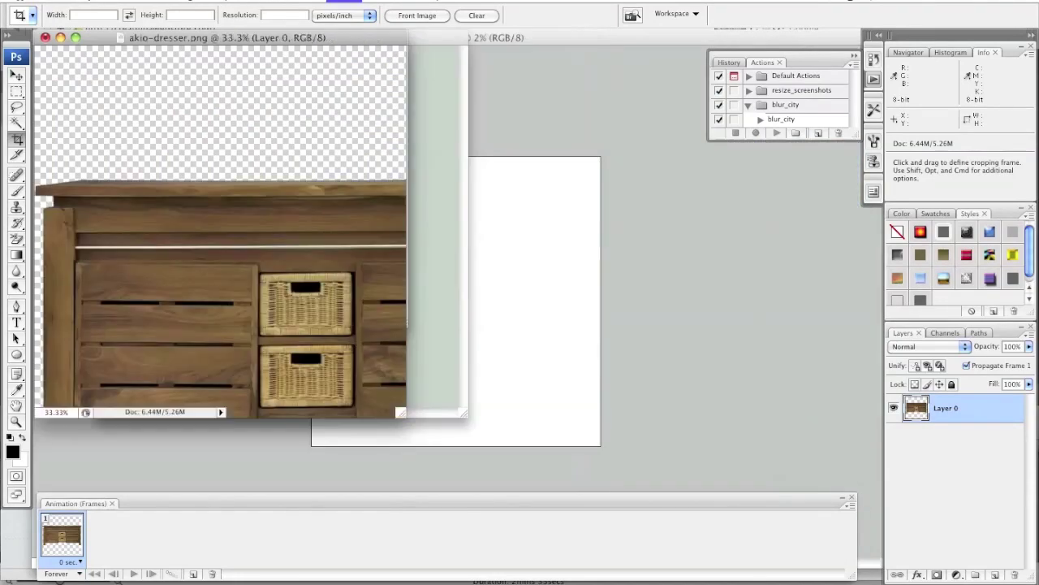
click(191, 0)
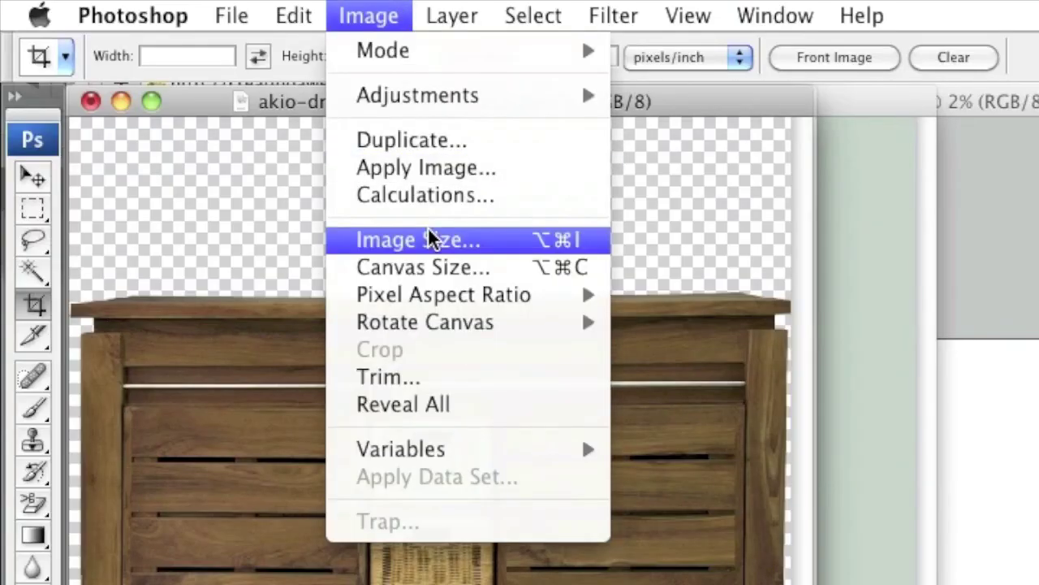
click(213, 104)
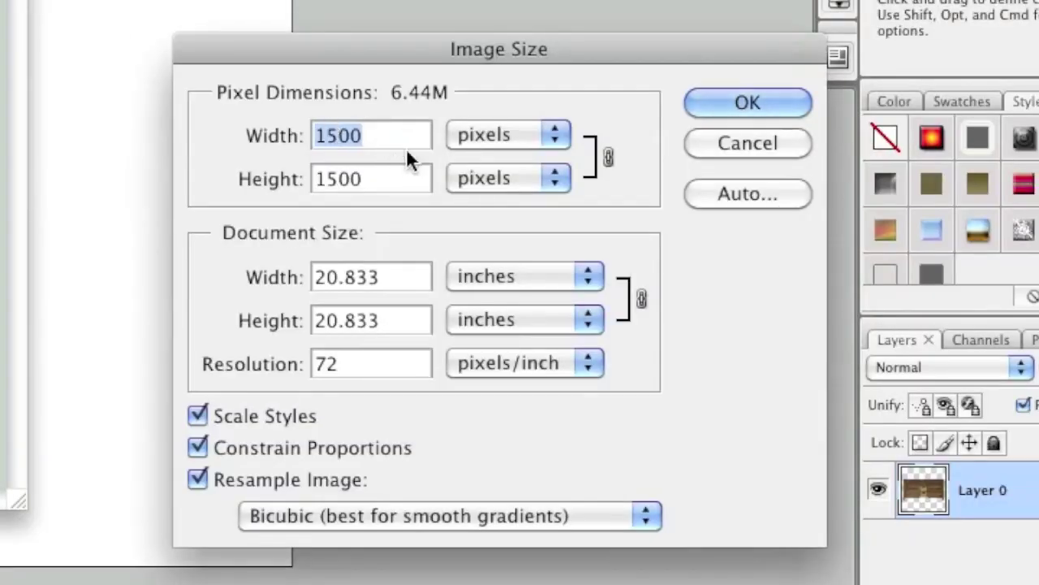
click(705, 143)
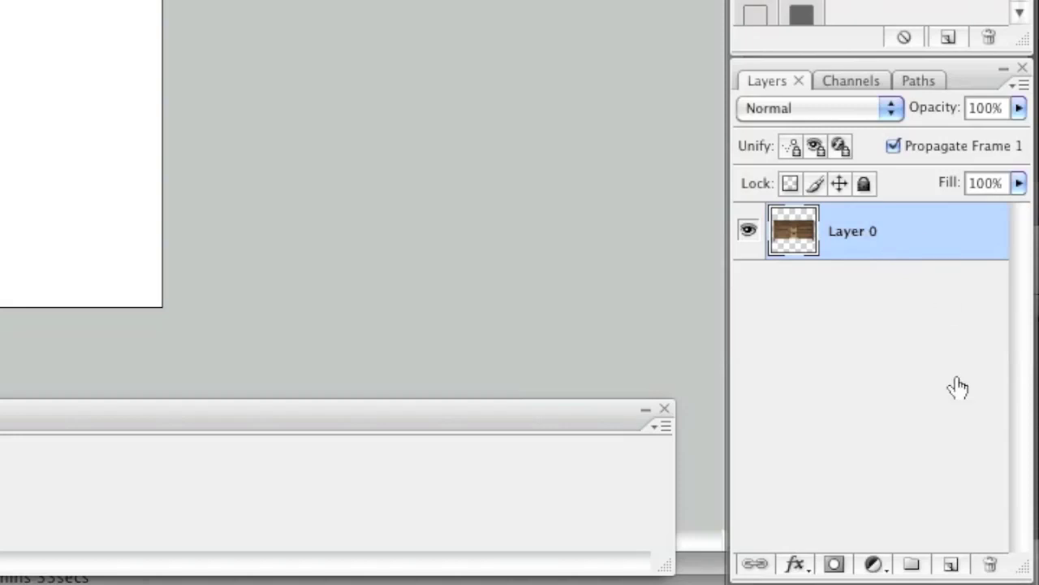
- Create an empty Layer 1 and move it beneath the dresser's Layer 0
click(954, 567)
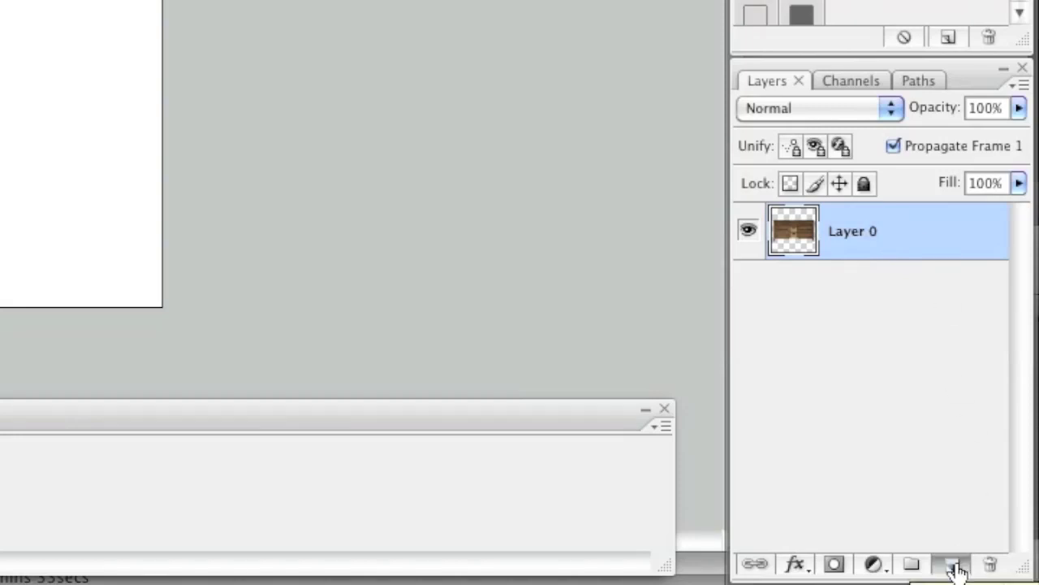
drag(899, 231, 901, 316)
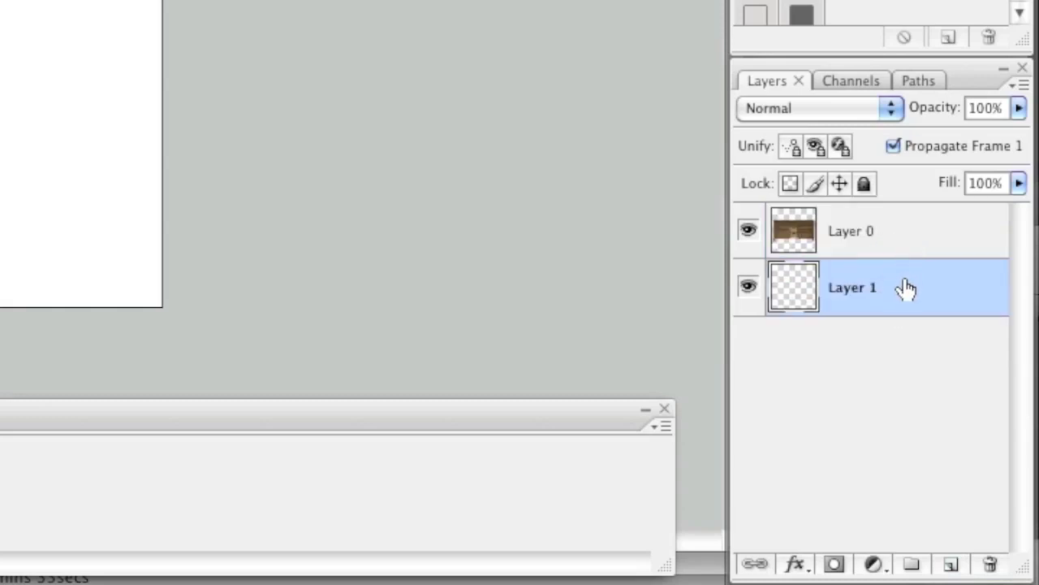
click(292, 14)
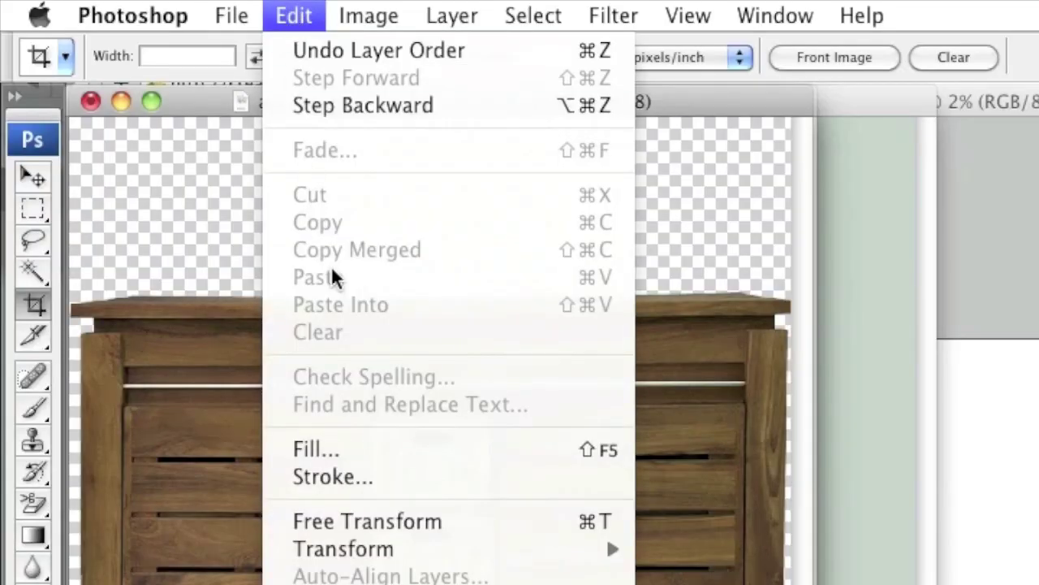
- Fill Layer 1 with White using the Fill dialog
click(365, 452)
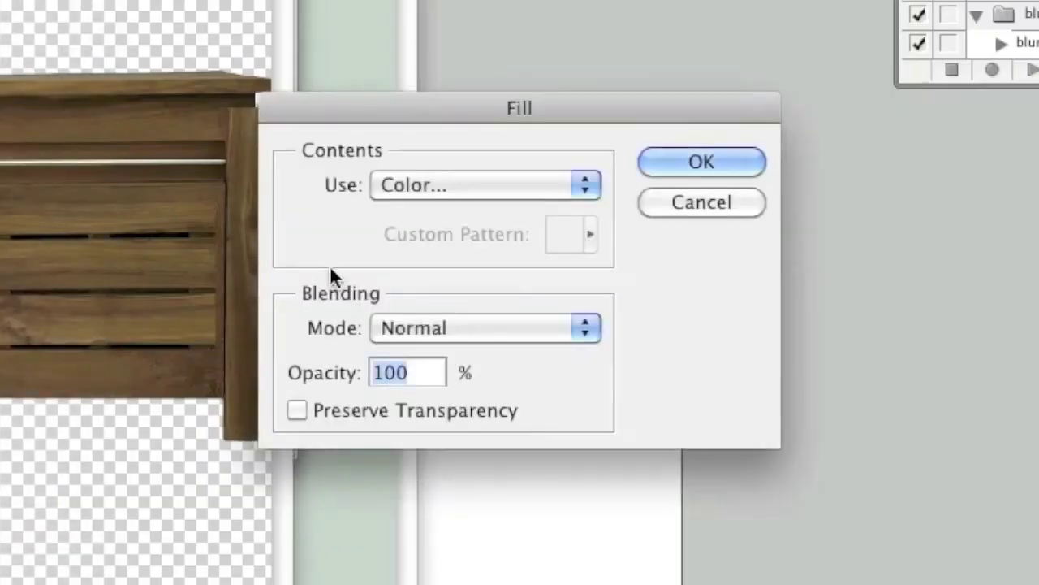
click(501, 177)
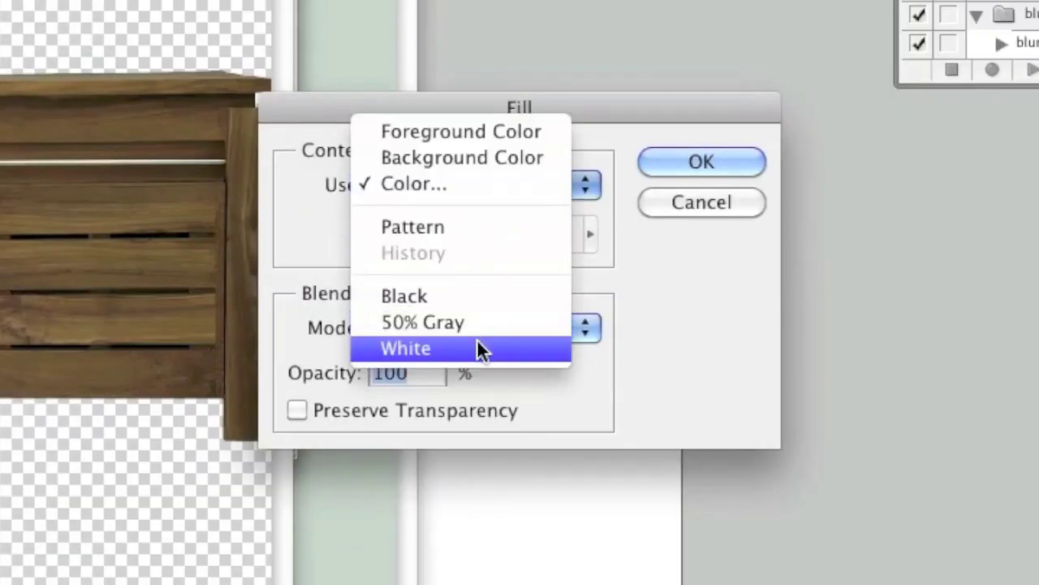
click(477, 344)
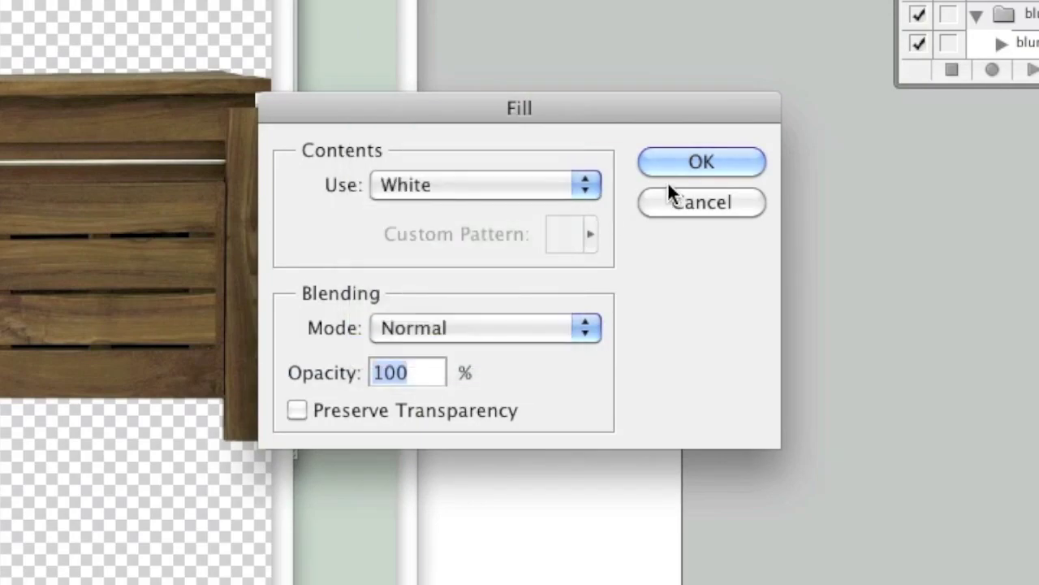
click(703, 161)
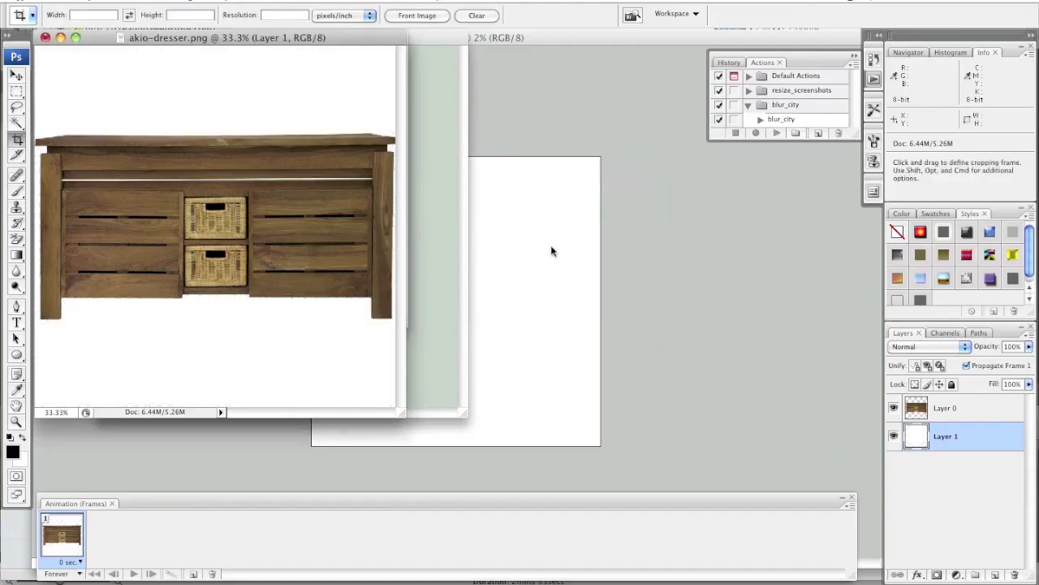